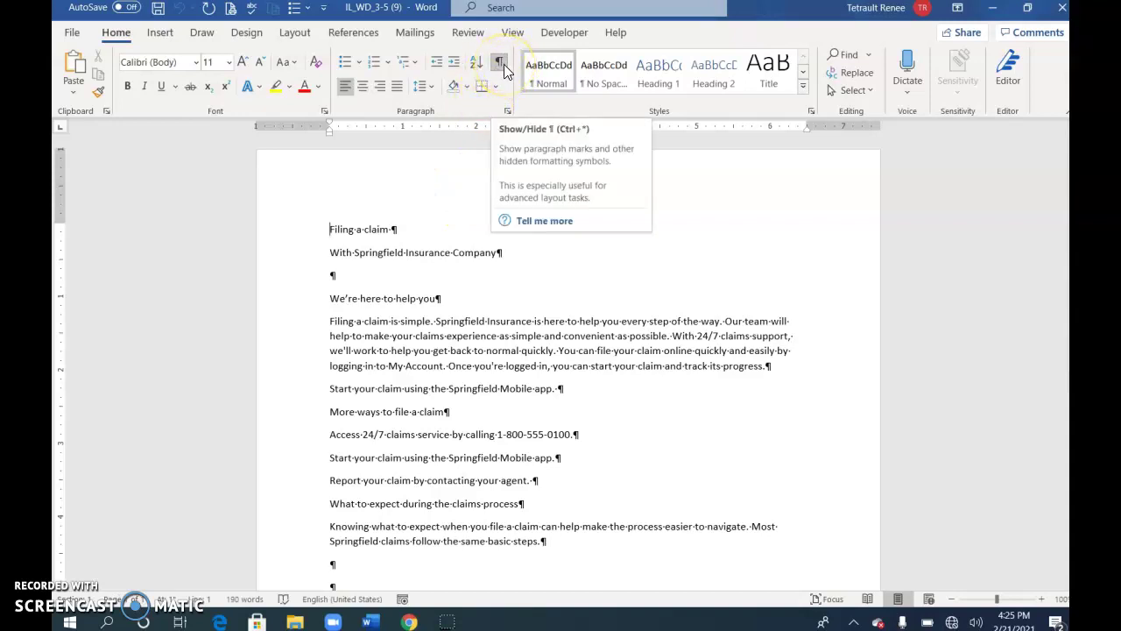
# - Turn off Show/Hide ¶ so paragraph marks and formatting dots disappear
pyautogui.click(500, 63)
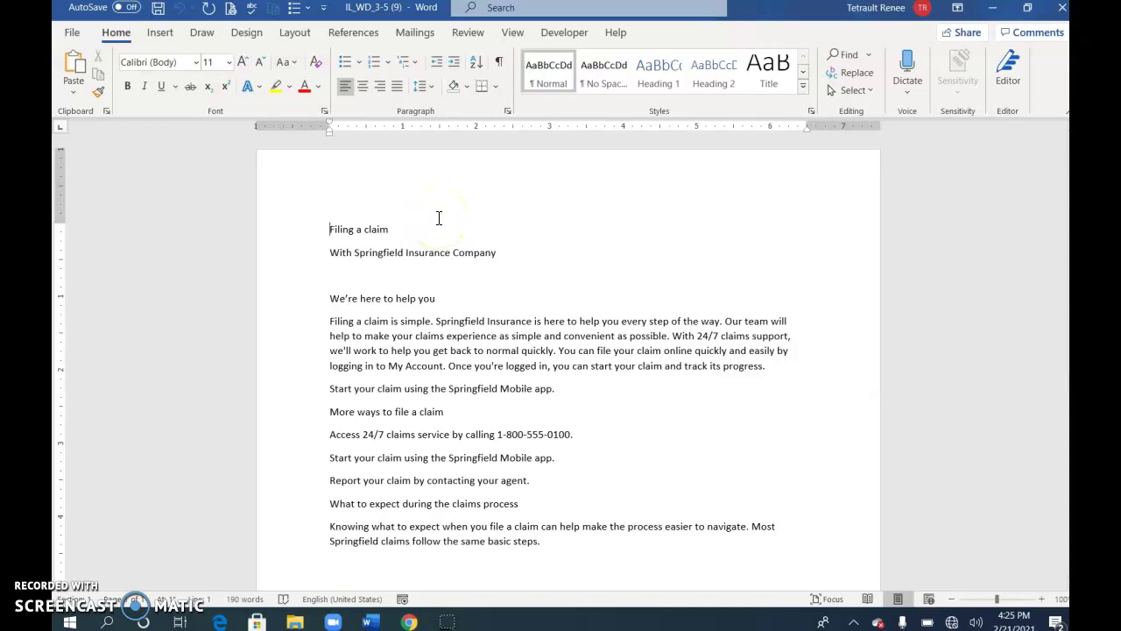
pyautogui.click(448, 255)
pyautogui.scroll(-7, 551, 300)
pyautogui.scroll(4, 535, 326)
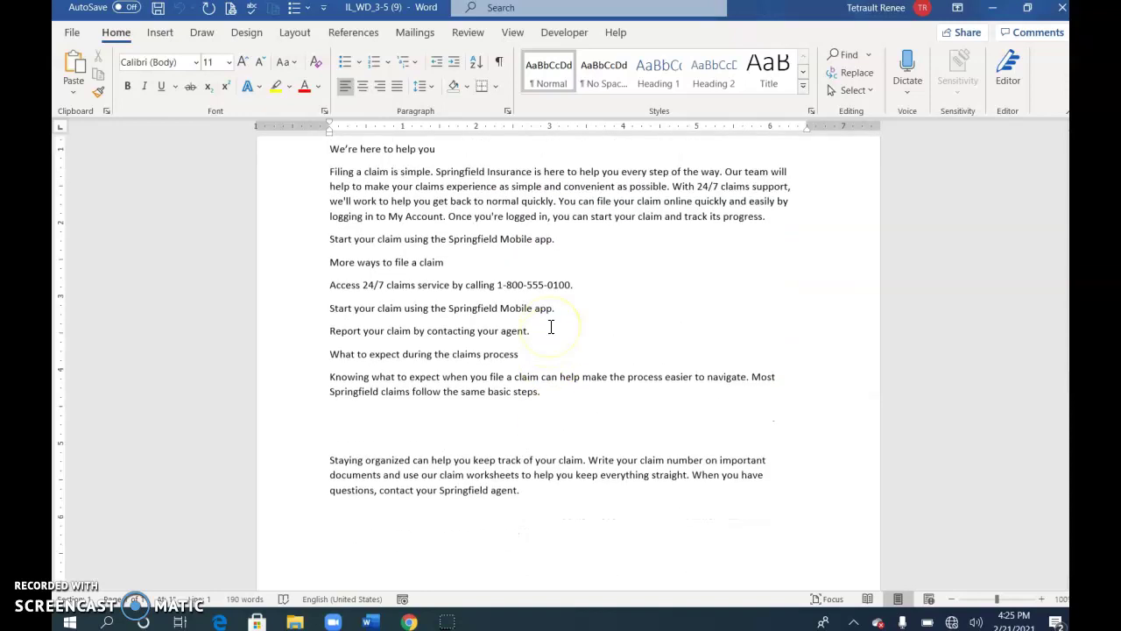
pyautogui.scroll(3, 551, 327)
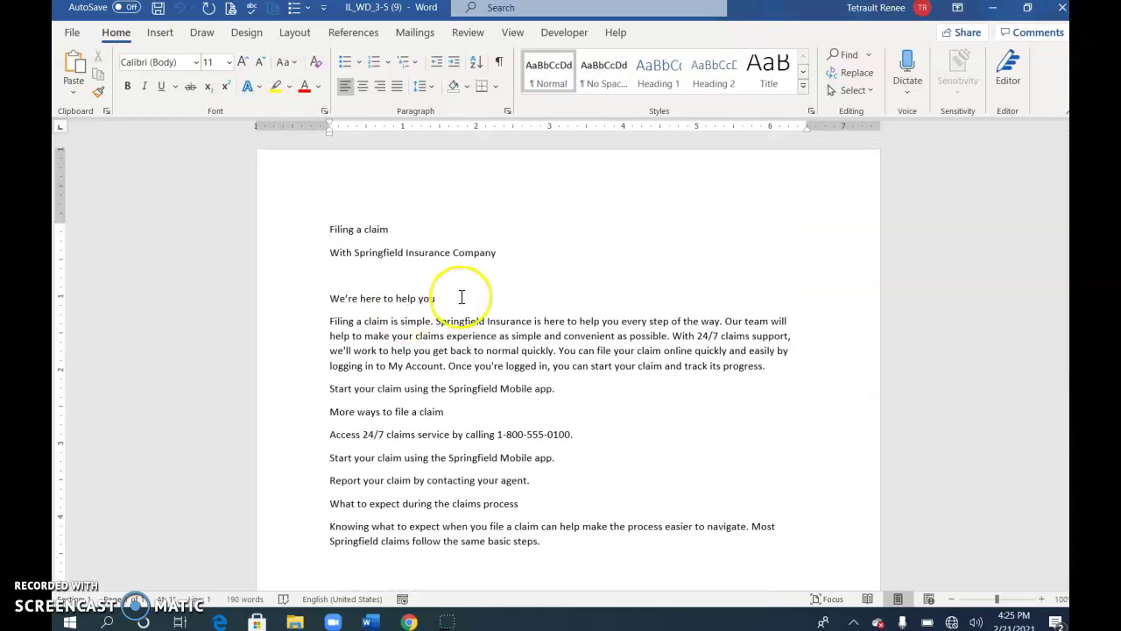
# - Set all document text to 12 pt and the 'Filing a claim' title to 36 pt
pyautogui.hotkey('ctrl', 'a')
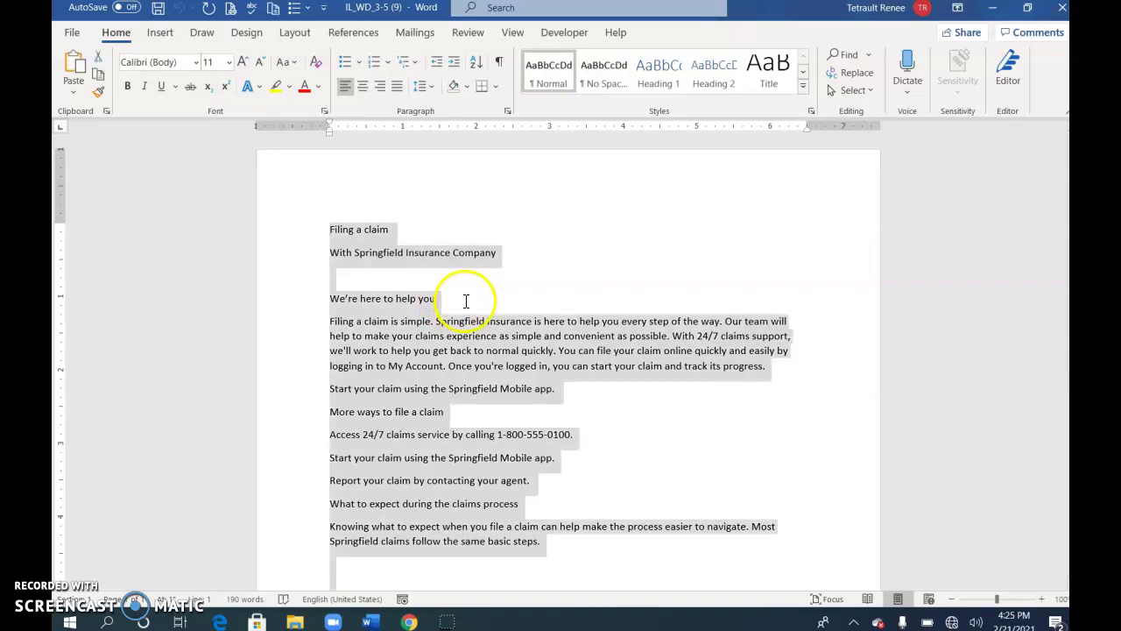
pyautogui.click(243, 61)
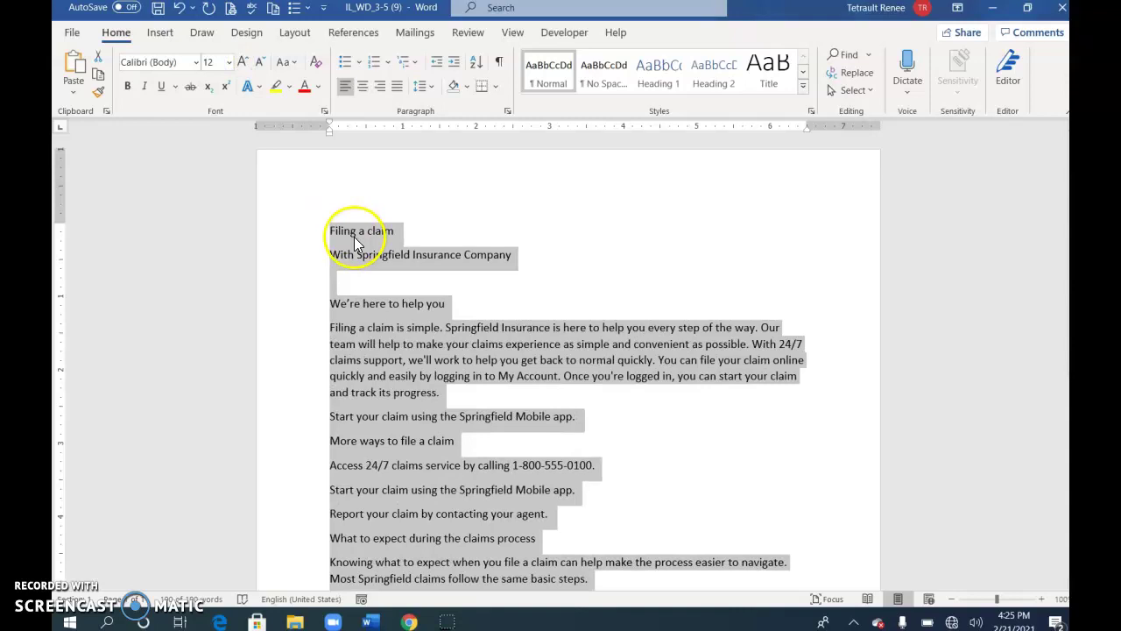
pyautogui.click(354, 235)
pyautogui.click(298, 242)
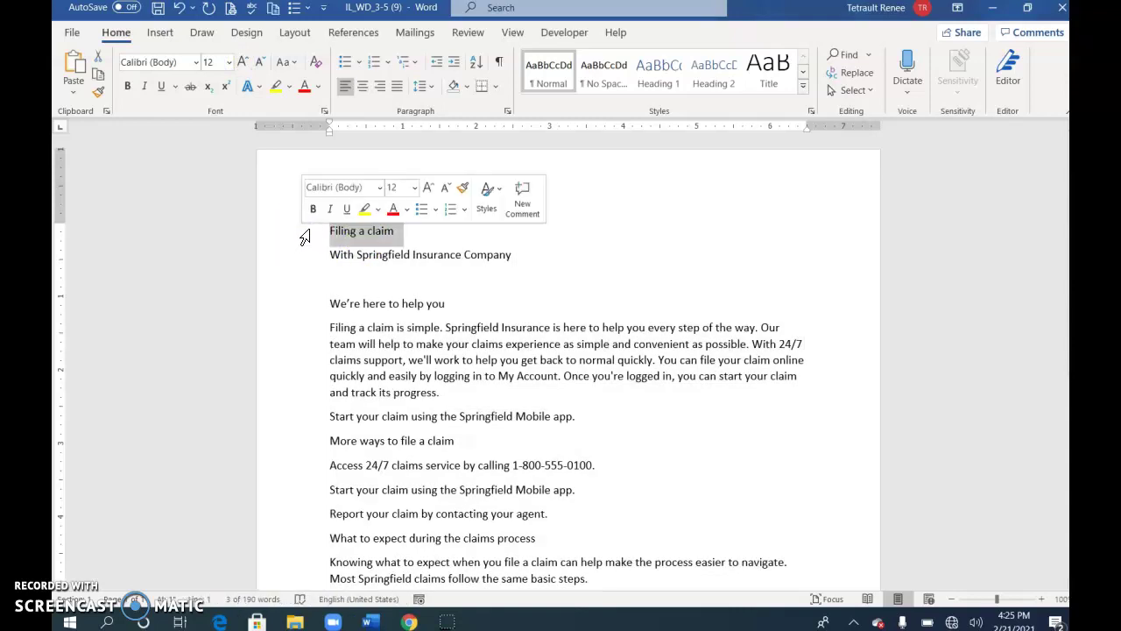
pyautogui.click(414, 188)
pyautogui.click(404, 448)
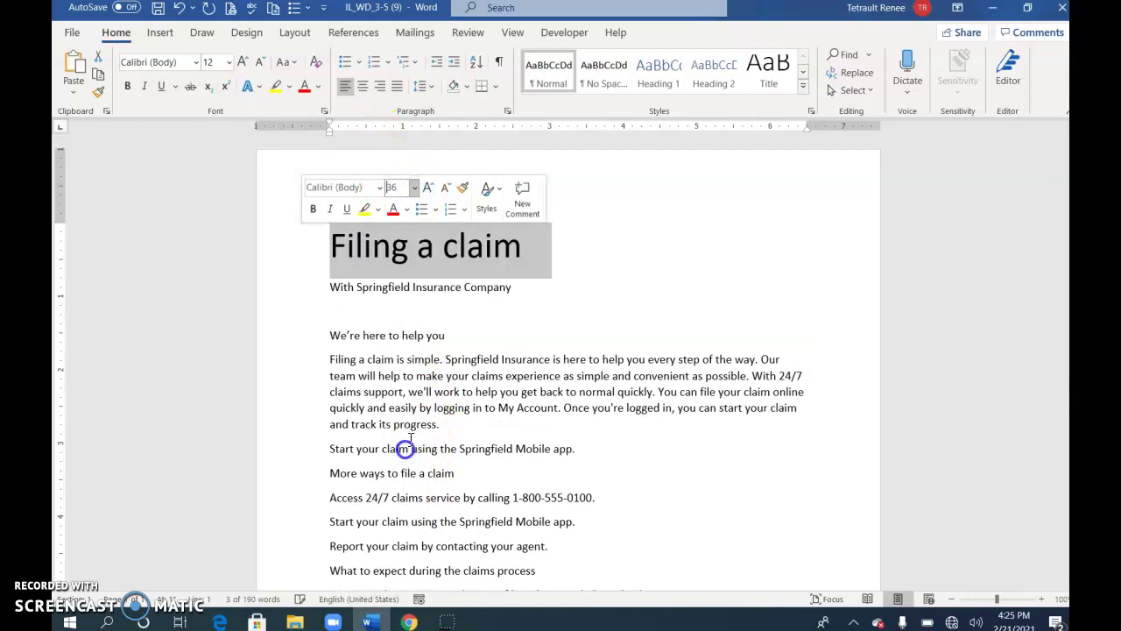
# - Set the 'With Springfield Insurance Company' subtitle to 16 pt
pyautogui.click(296, 287)
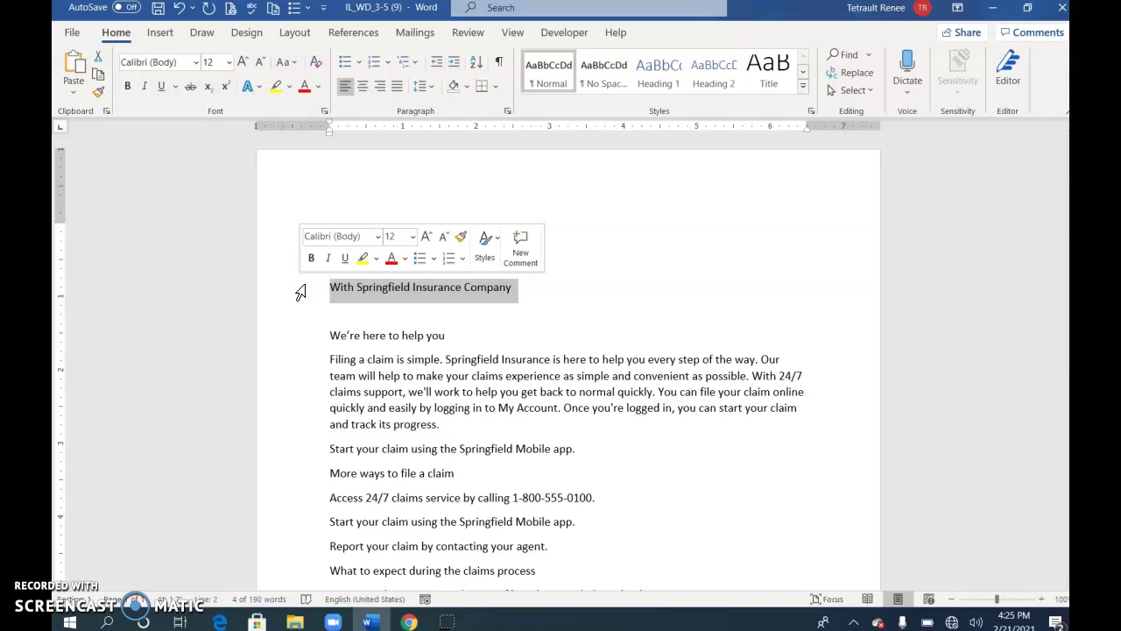
pyautogui.click(412, 235)
pyautogui.click(398, 367)
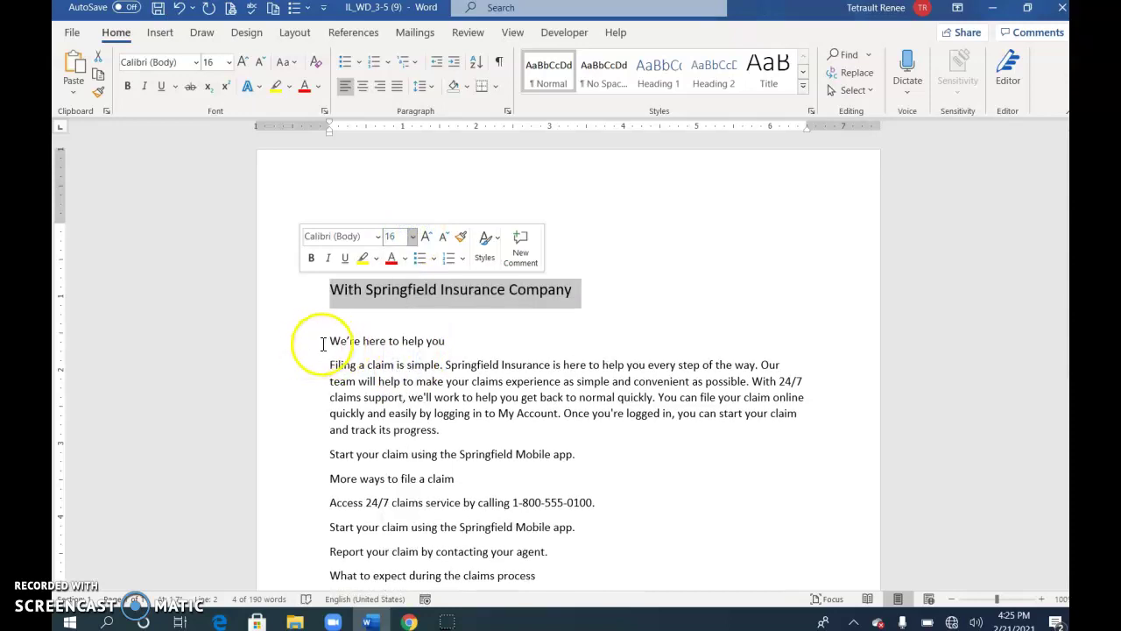
pyautogui.scroll(-2, 316, 348)
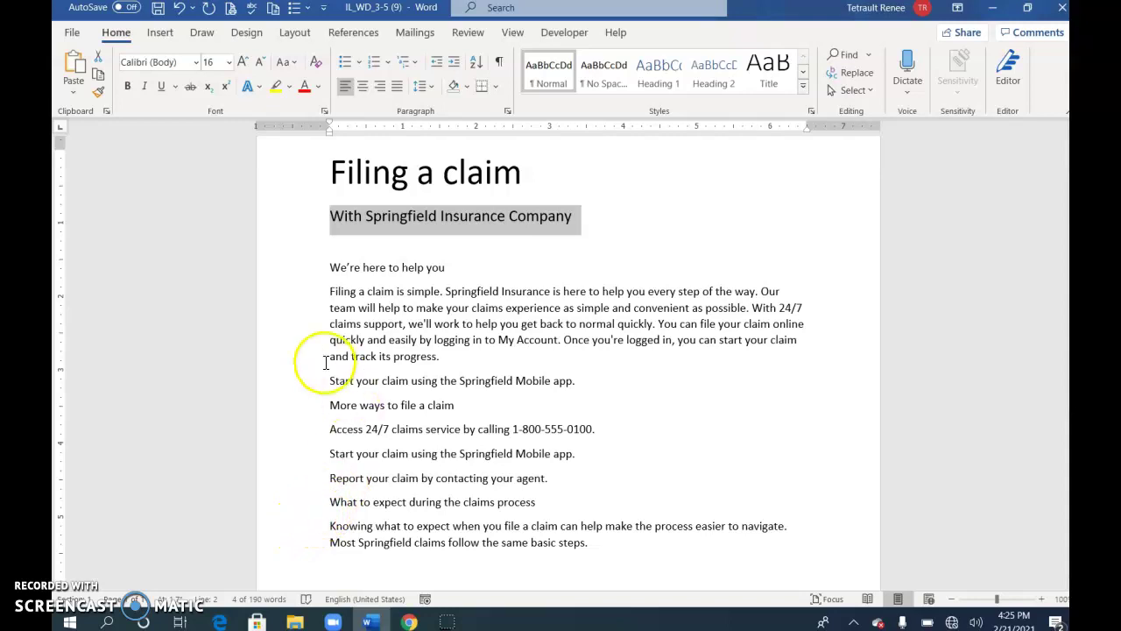
pyautogui.click(297, 276)
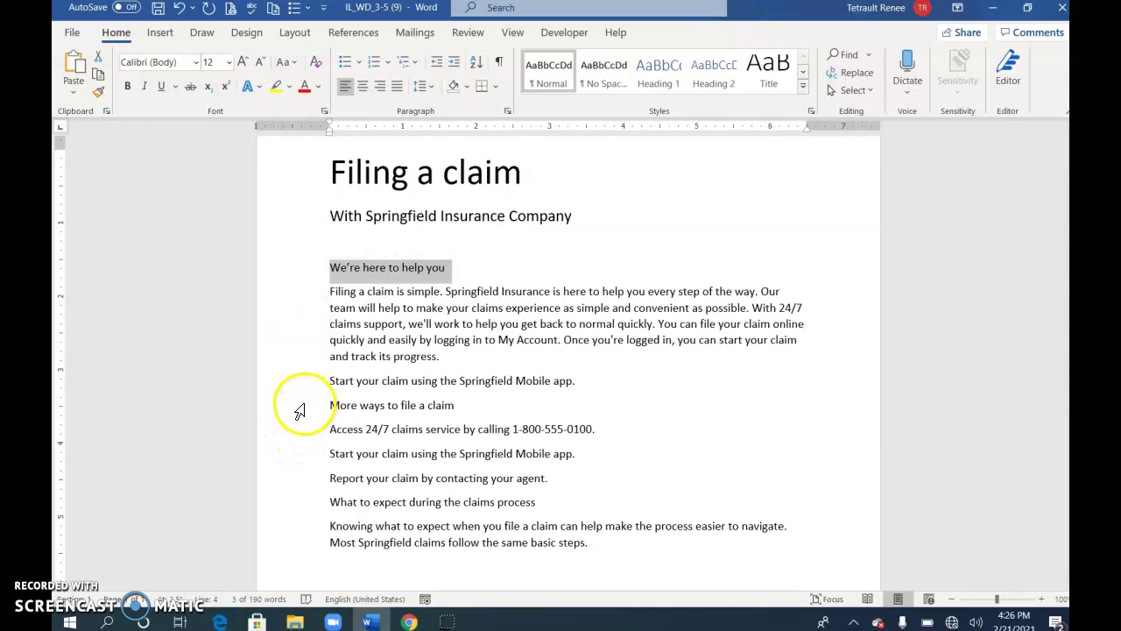
# - Make the three section headings 18 pt, bold and purple, each with a bottom border
pyautogui.keyDown('ctrl'); pyautogui.click(300, 407); pyautogui.keyUp('ctrl')
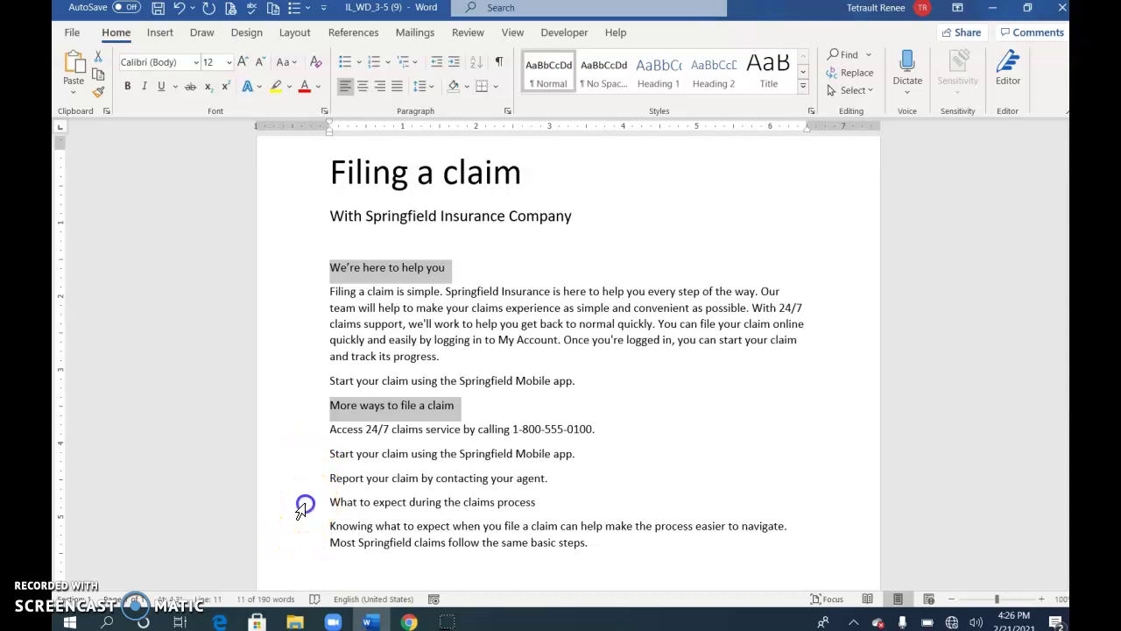
pyautogui.keyDown('ctrl'); pyautogui.click(311, 505); pyautogui.keyUp('ctrl')
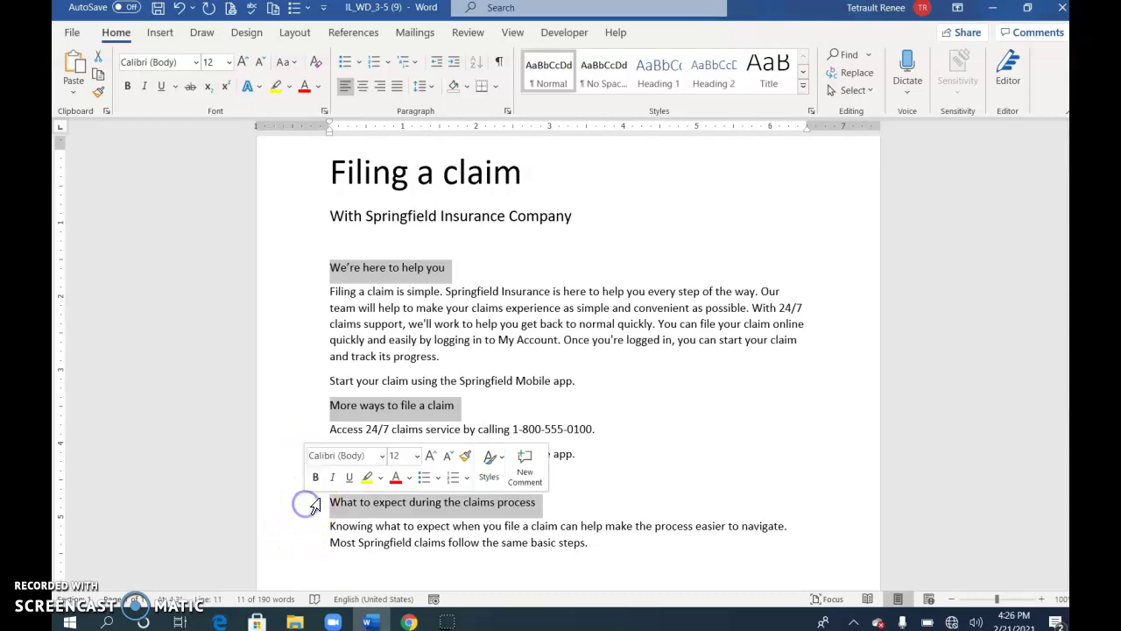
pyautogui.click(228, 62)
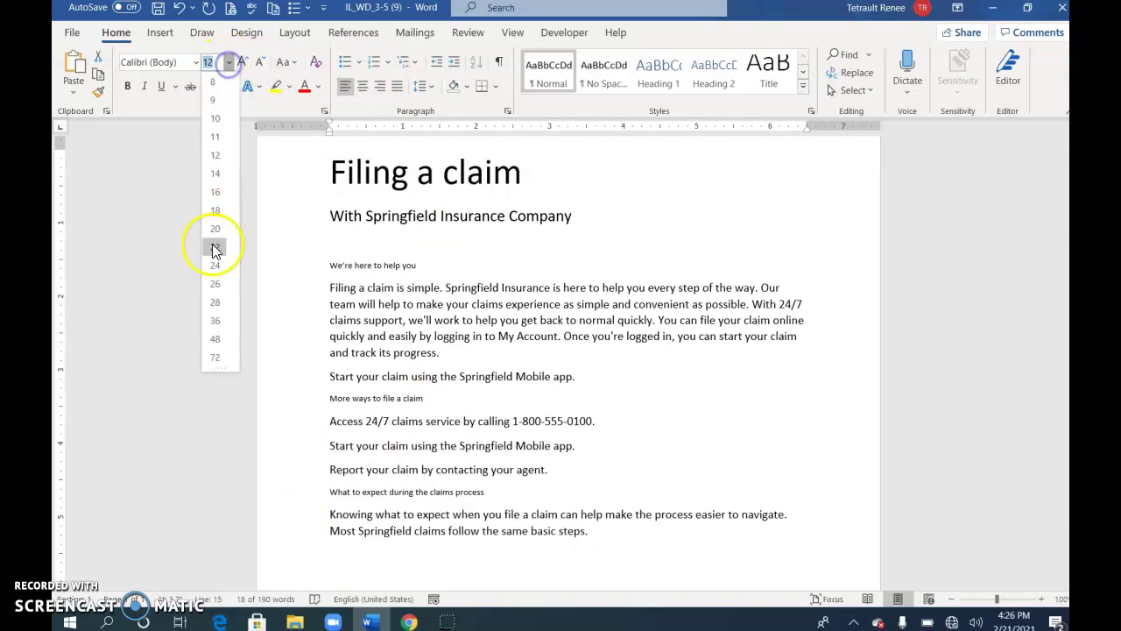
pyautogui.click(215, 211)
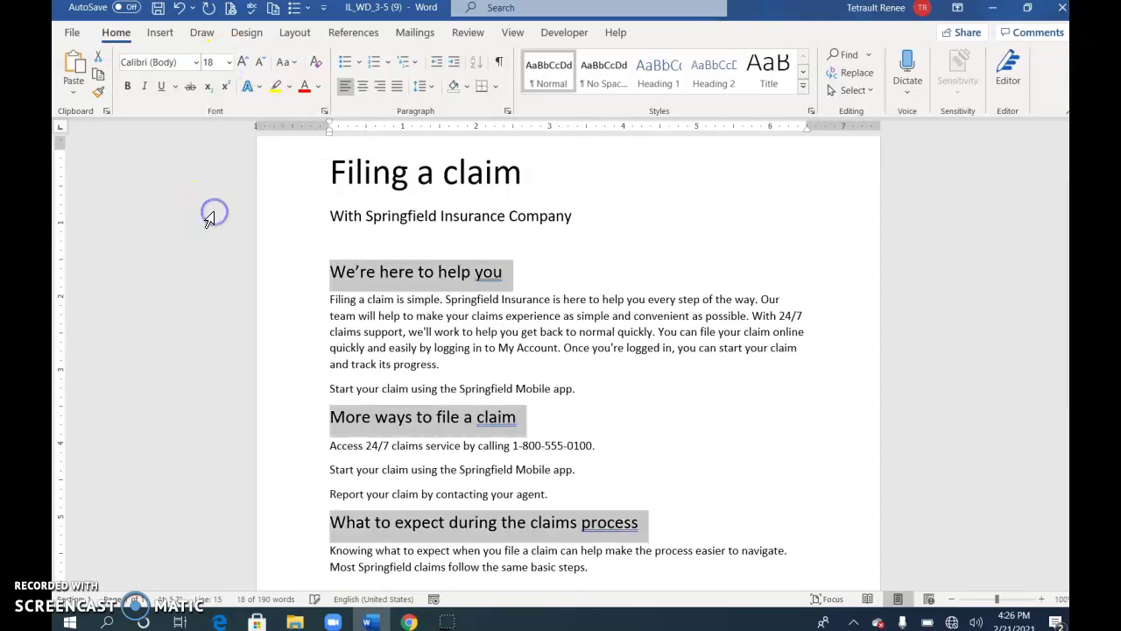
pyautogui.click(319, 89)
pyautogui.click(411, 251)
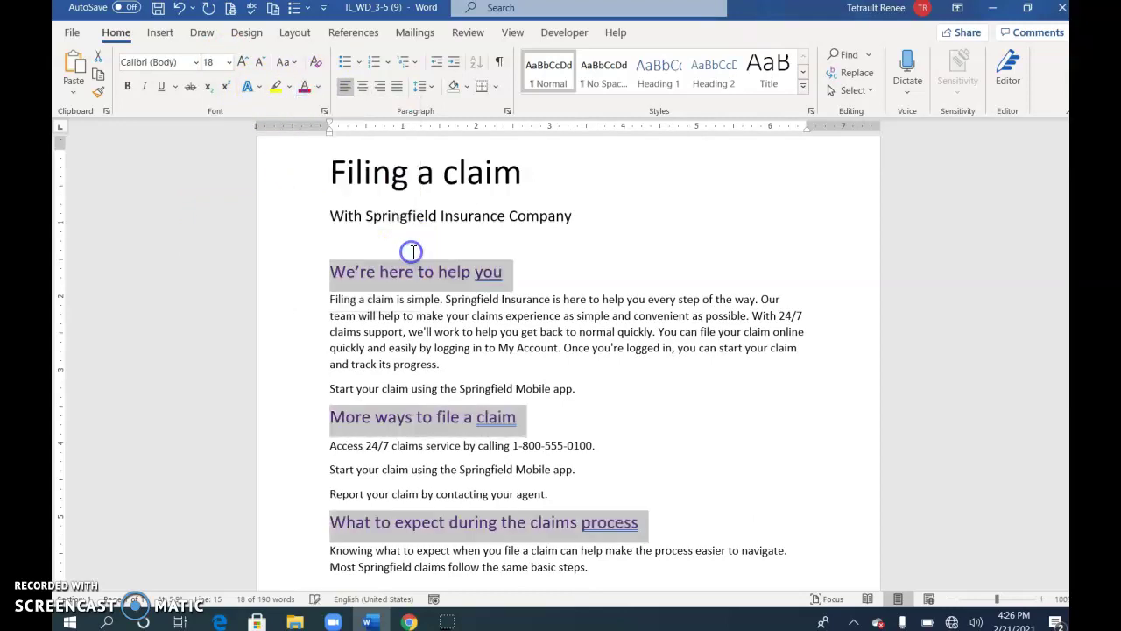
pyautogui.click(128, 86)
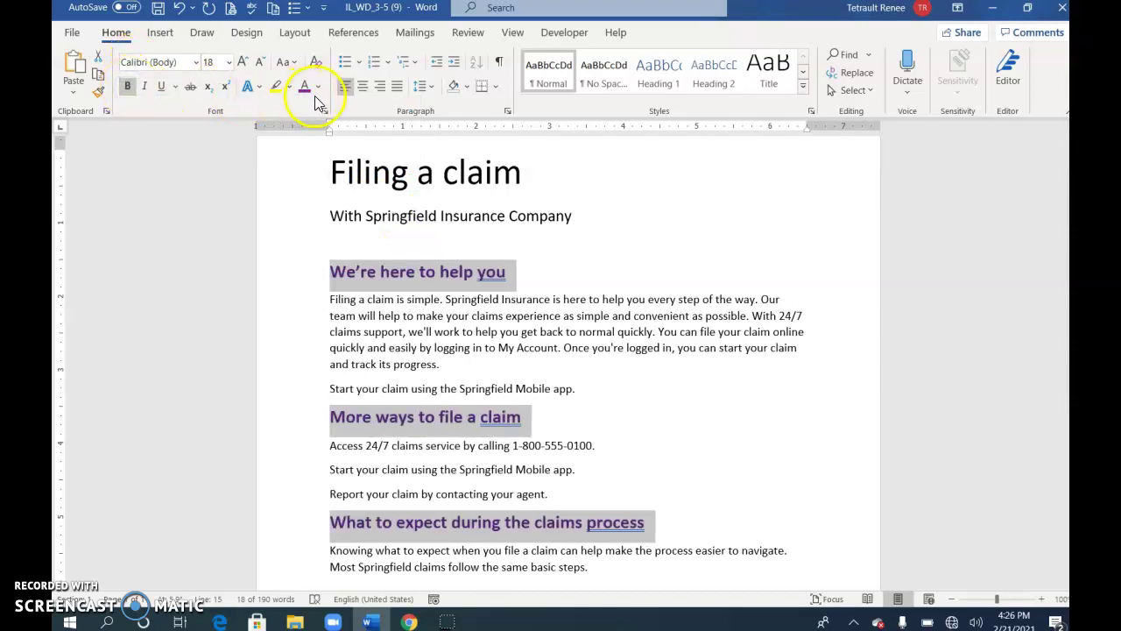
pyautogui.click(483, 89)
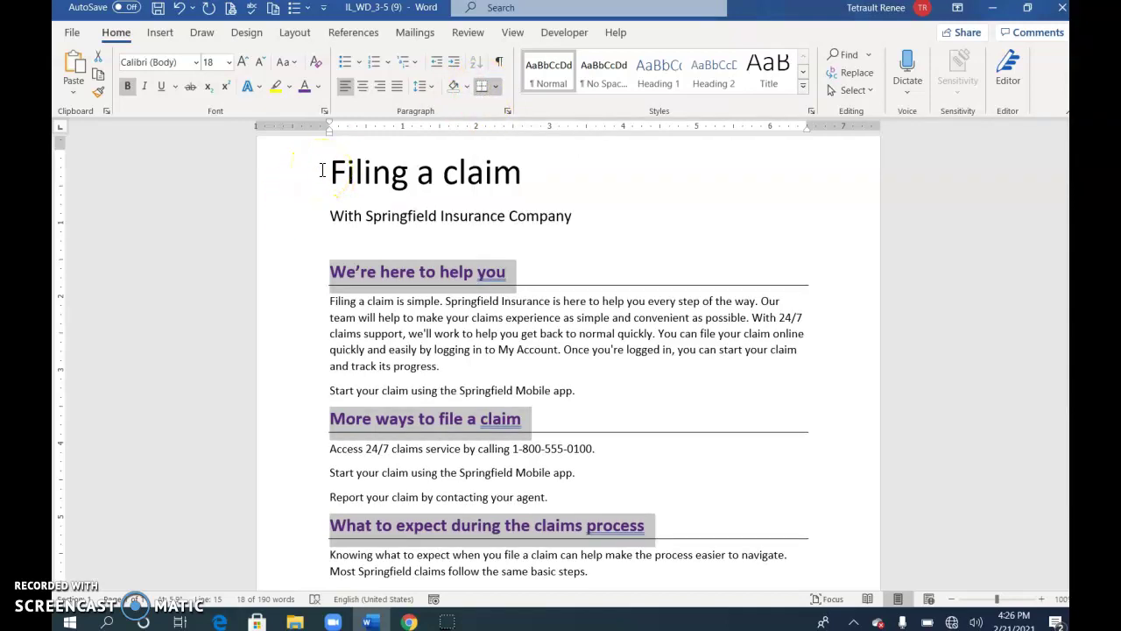
pyautogui.click(302, 180)
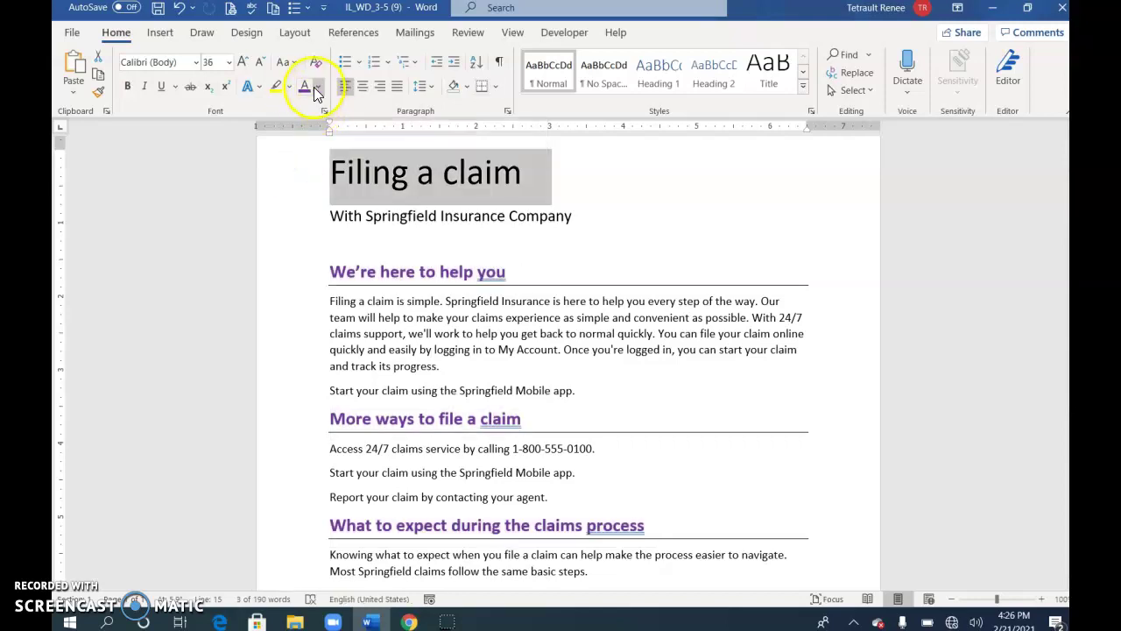
# - Make the 'Filing a claim' title bold purple and the Springfield subtitle italic purple
pyautogui.click(301, 88)
pyautogui.click(127, 86)
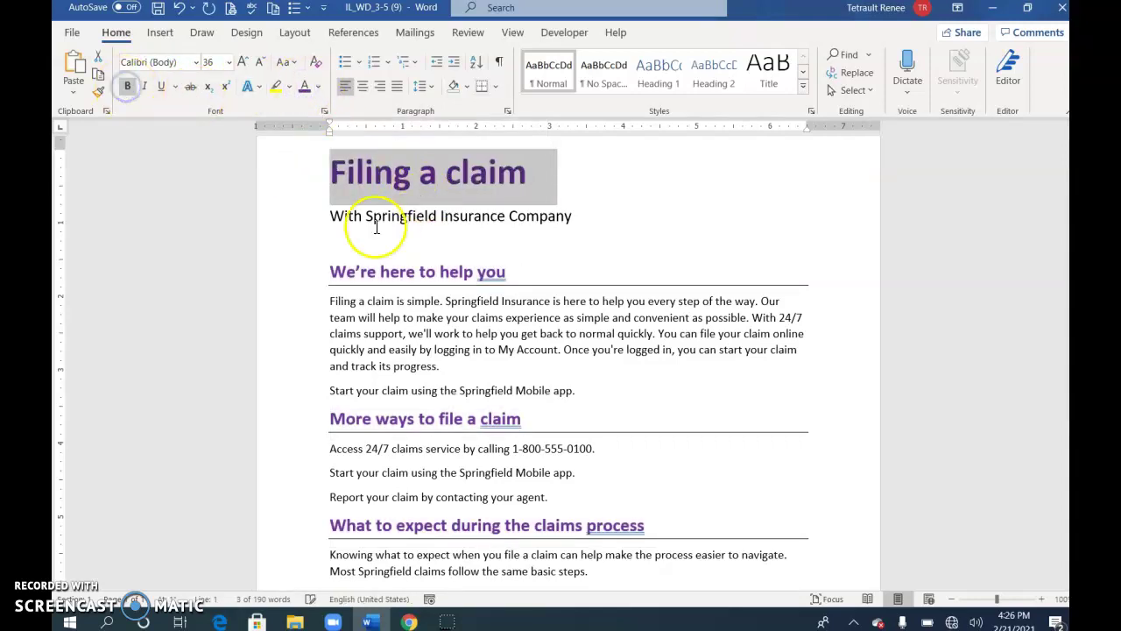
pyautogui.click(307, 220)
pyautogui.click(341, 190)
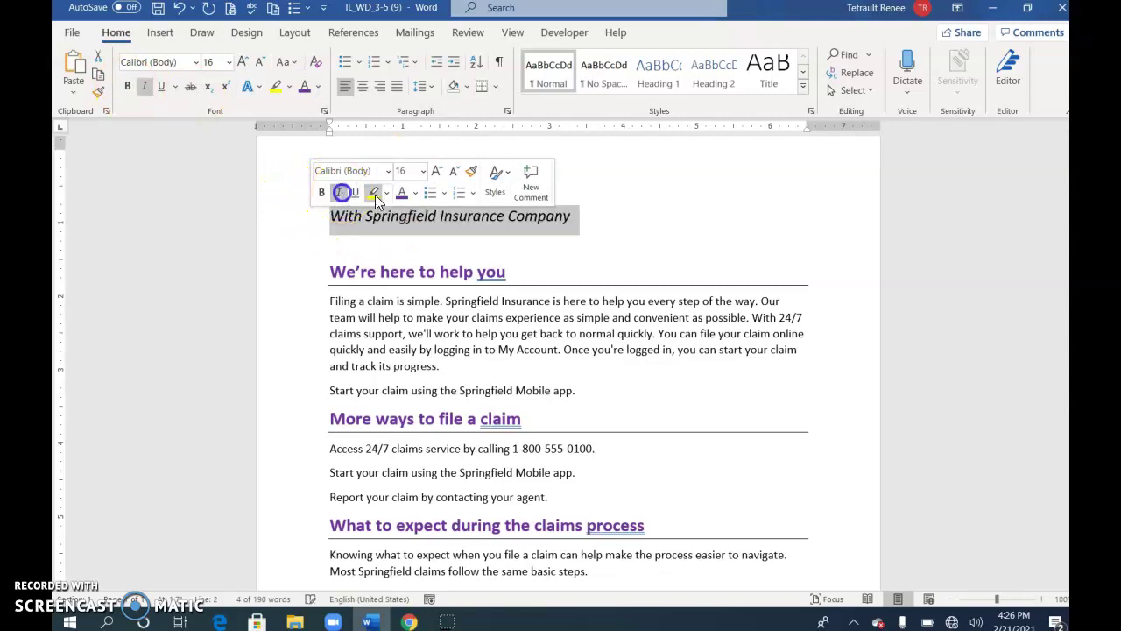
pyautogui.click(304, 87)
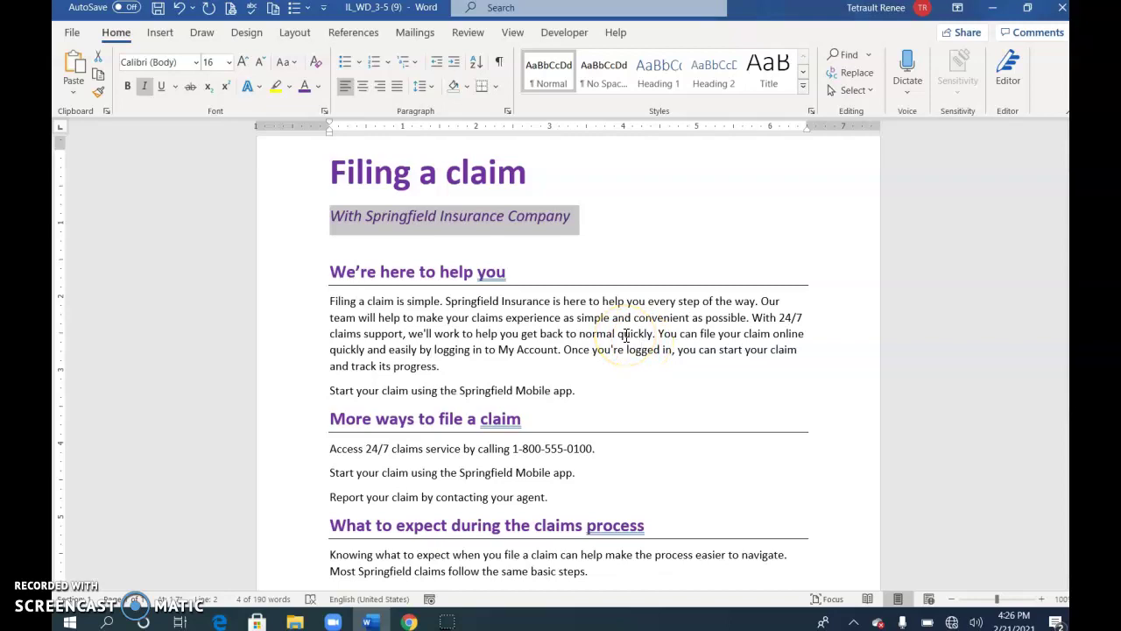
pyautogui.scroll(-5, 518, 325)
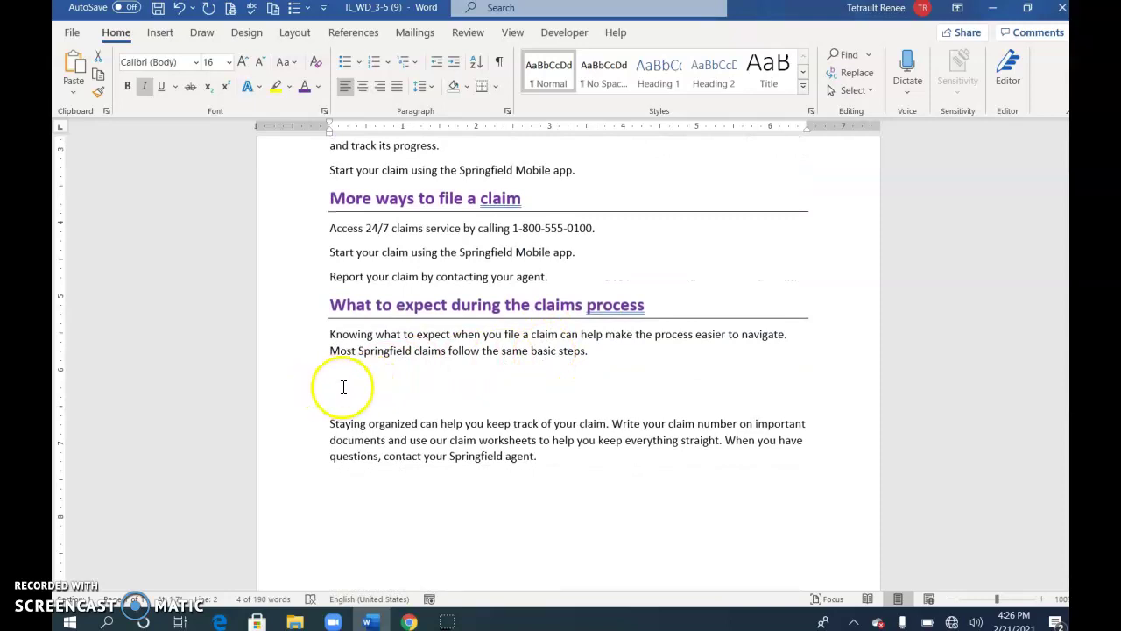
# - Insert a Staggered Process SmartArt graphic on the empty line in the claims process section
pyautogui.click(342, 385)
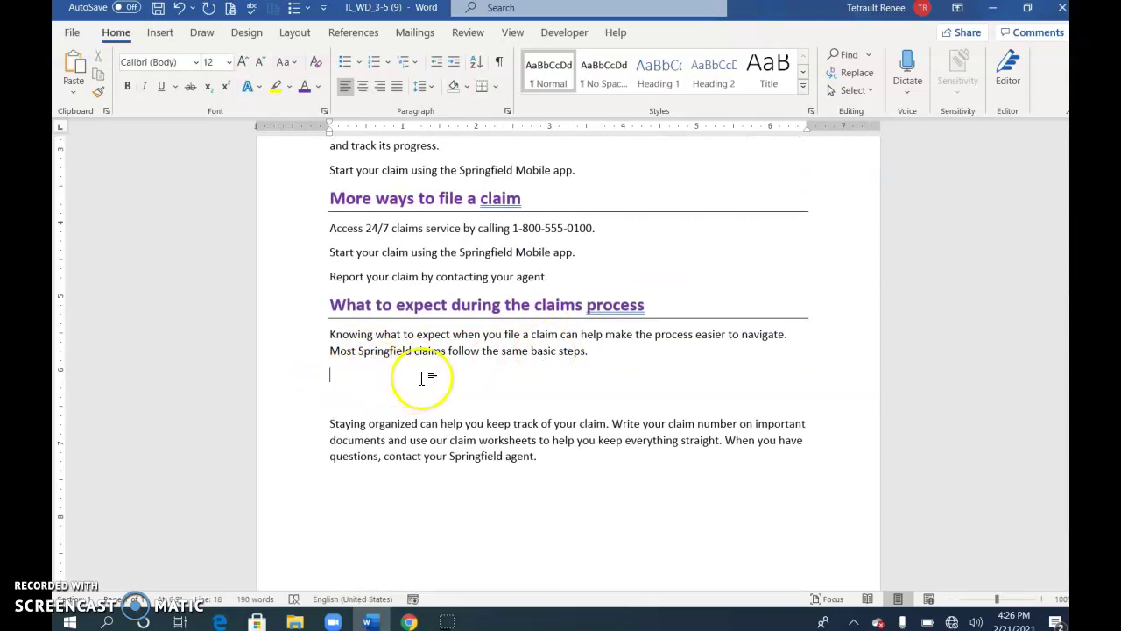
pyautogui.click(163, 33)
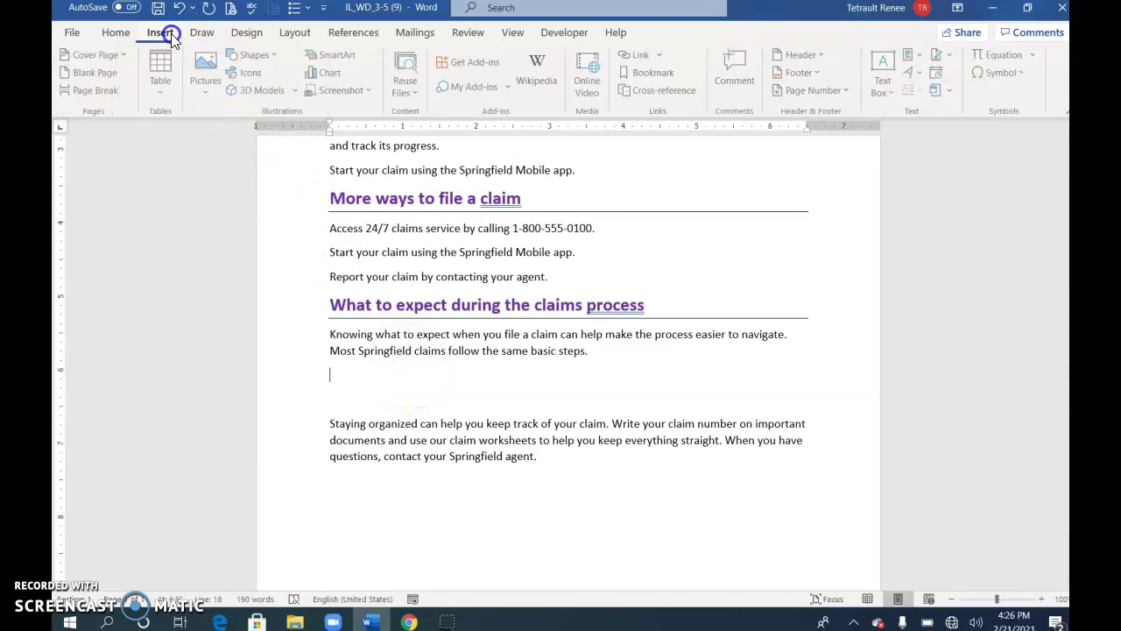
pyautogui.click(318, 53)
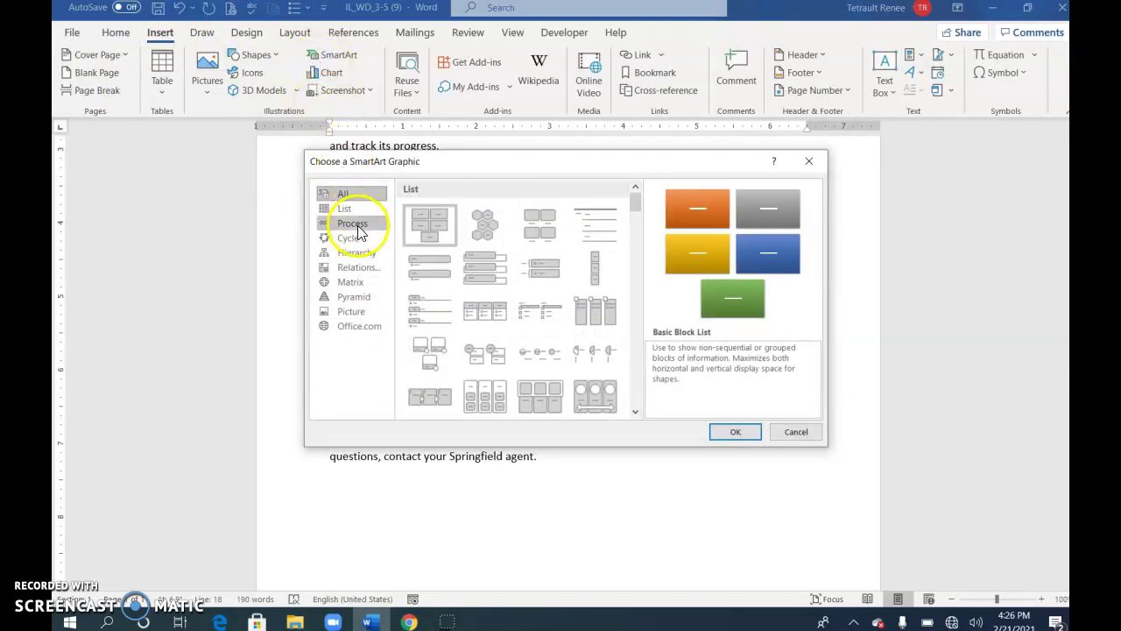
pyautogui.click(354, 226)
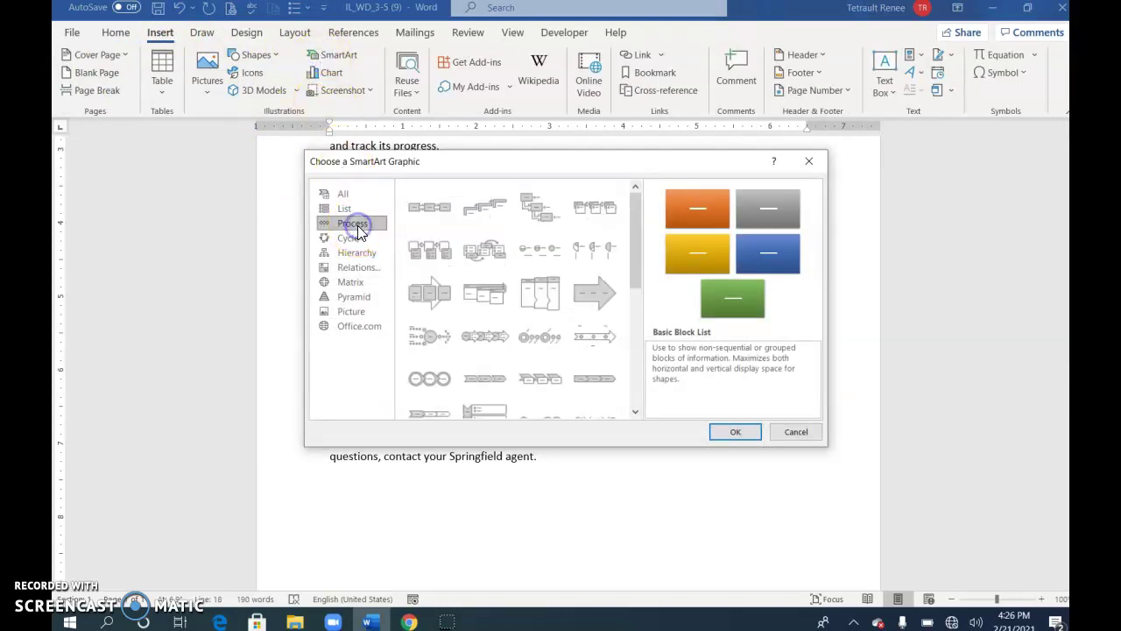
pyautogui.click(635, 412)
pyautogui.click(635, 412)
pyautogui.click(635, 411)
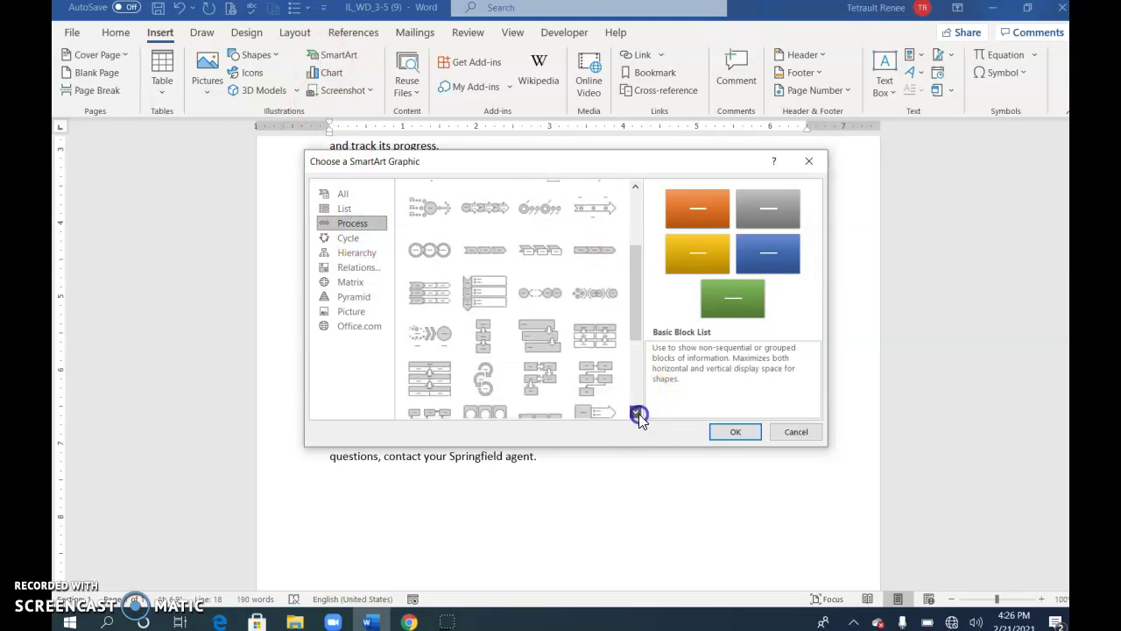
pyautogui.click(543, 347)
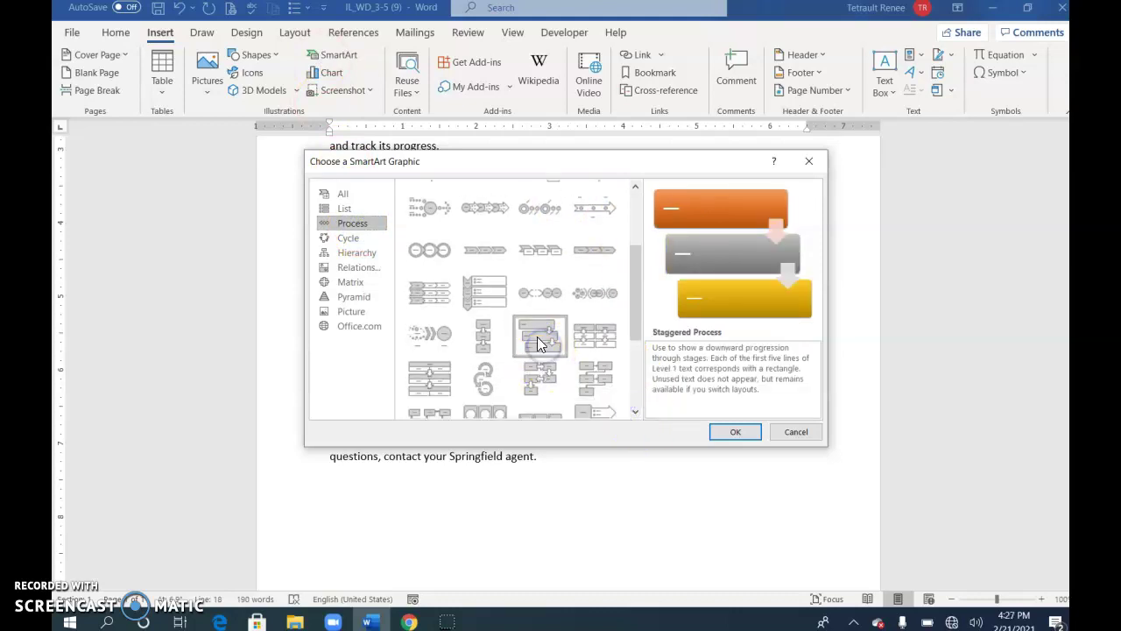
pyautogui.click(736, 432)
pyautogui.click(388, 292)
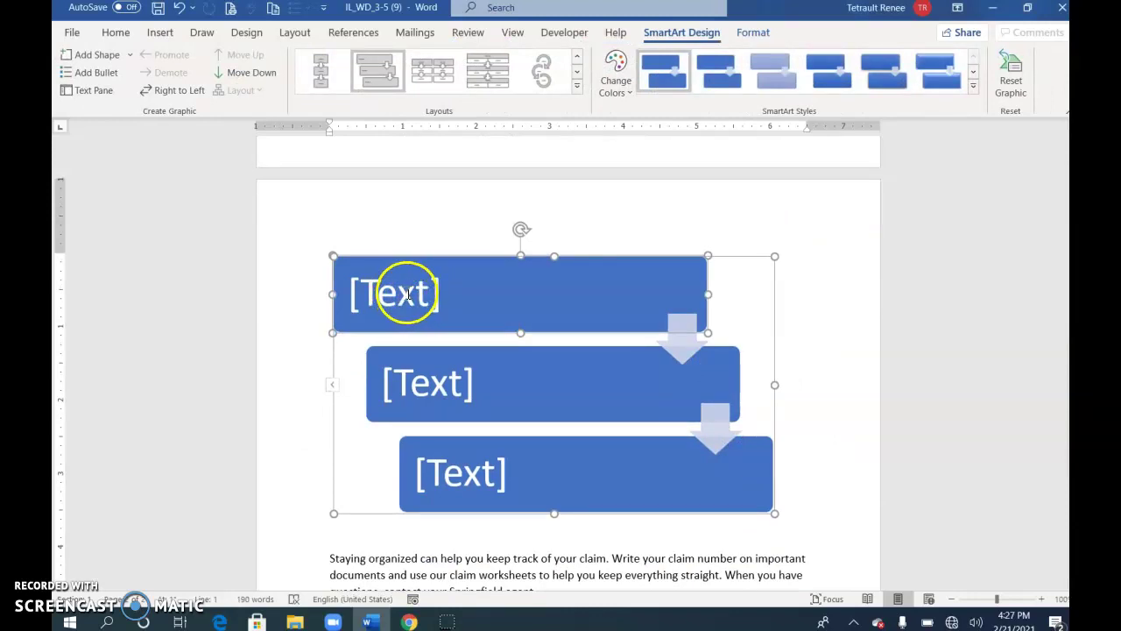
# - Label the SmartArt steps Claim Filed, Claim Investigated and Claim Decided
pyautogui.click(409, 294)
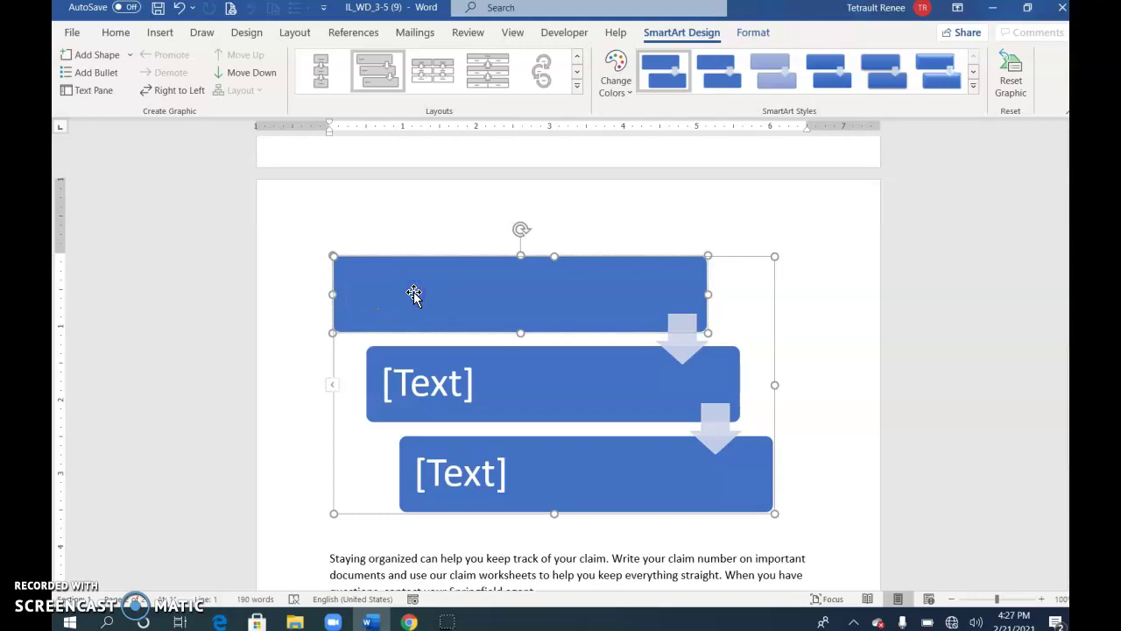
pyautogui.write('Clain')
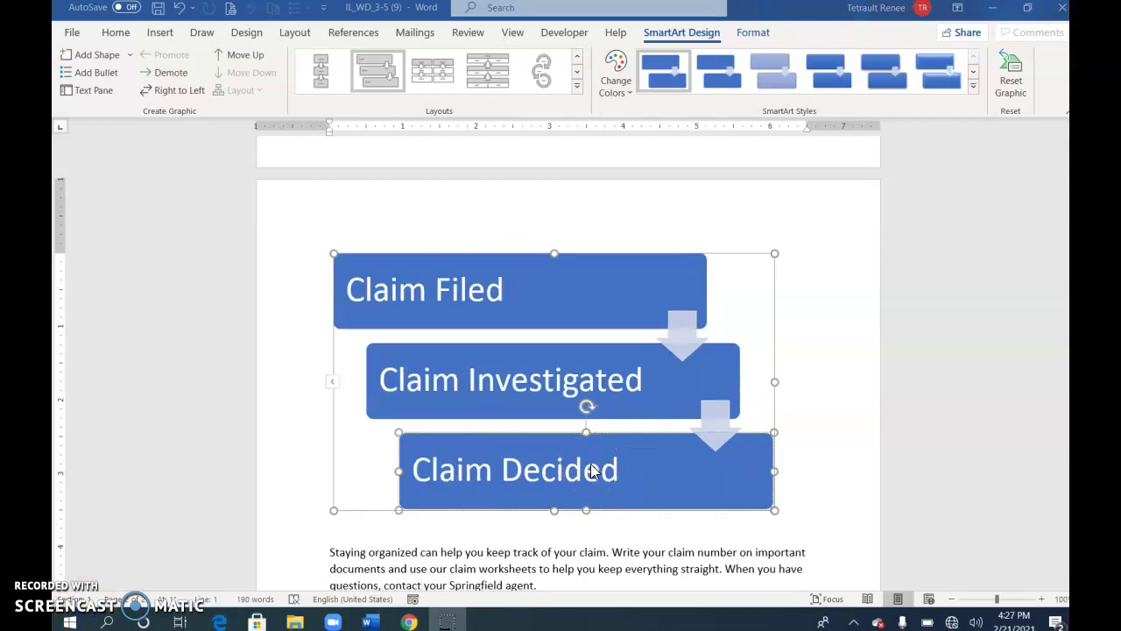
pyautogui.click(588, 470)
# - Add a Case Settled step after Claim Decided and shrink the graphic
pyautogui.rightClick(590, 471)
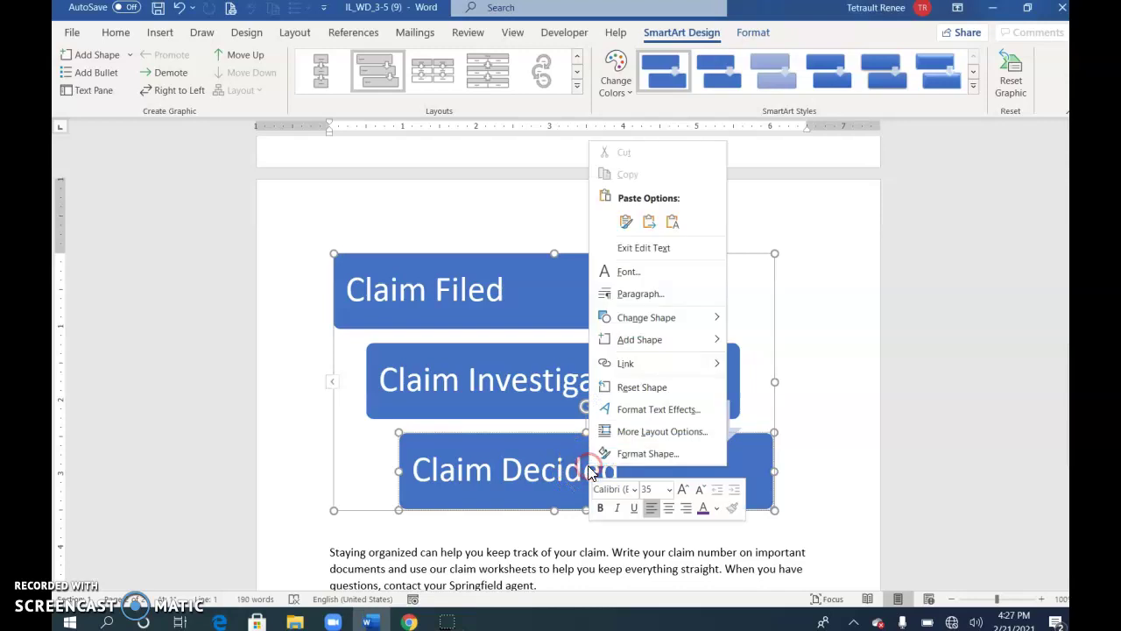
pyautogui.moveTo(644, 340)
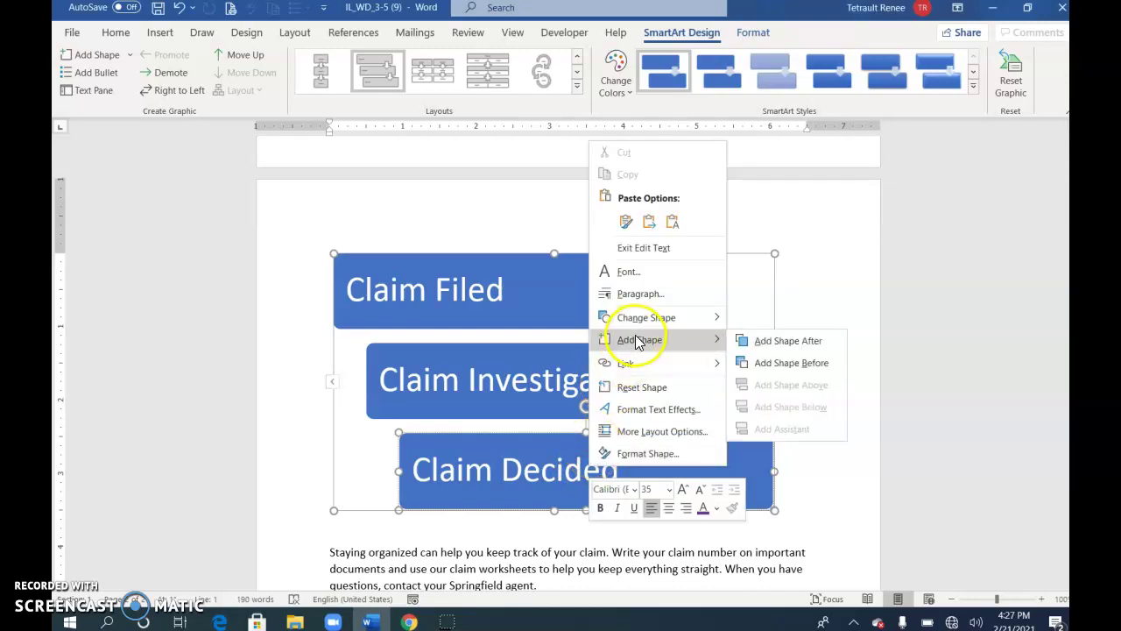
pyautogui.click(787, 341)
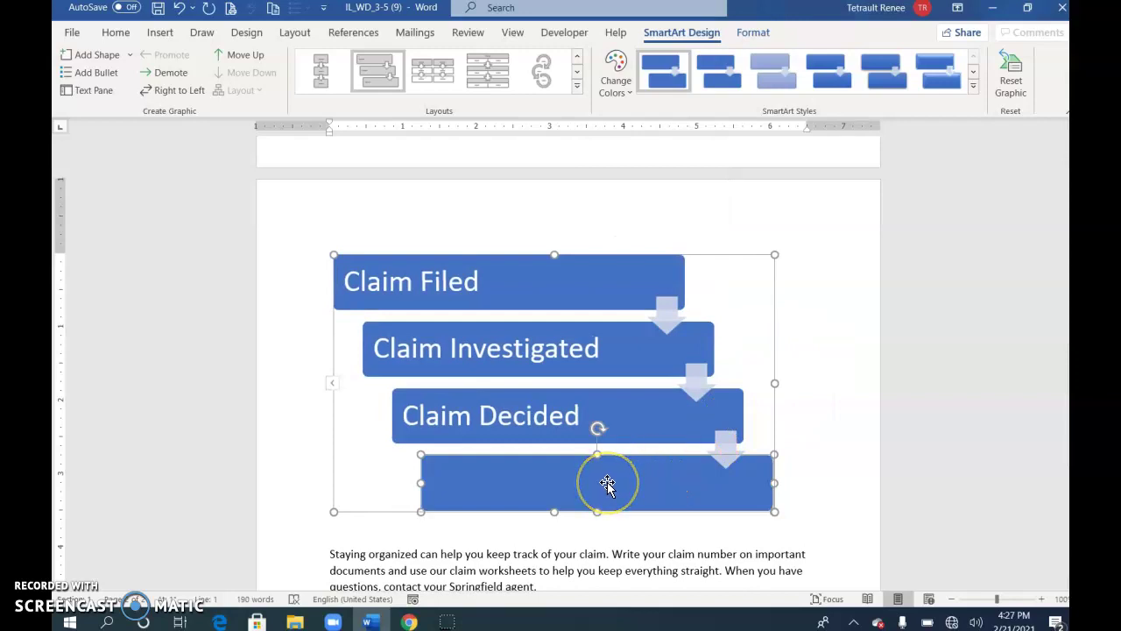
pyautogui.write('Case Settled')
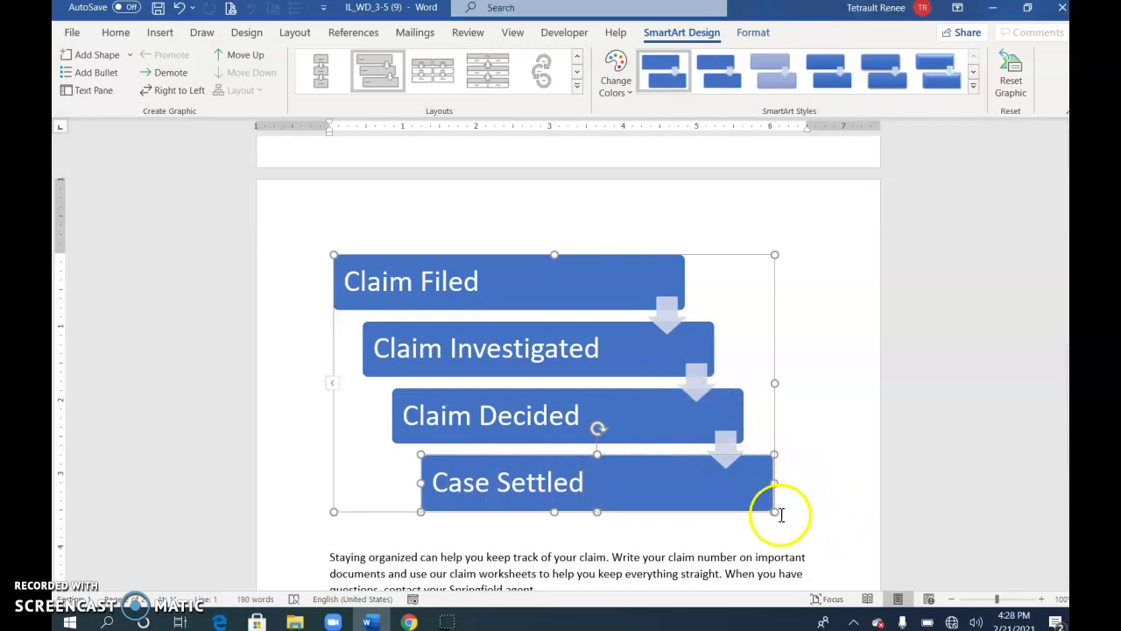
pyautogui.moveTo(776, 514); pyautogui.dragTo(726, 376)
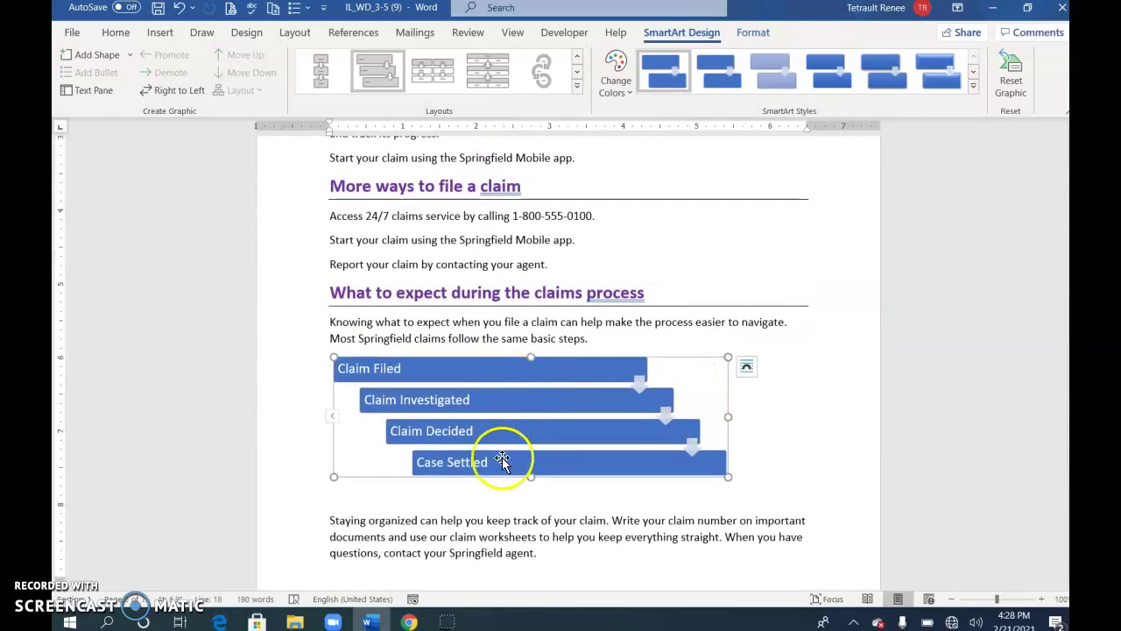
# - Apply the third Colorful gray-gold-orange-red palette and a 3-D SmartArt style
pyautogui.moveTo(531, 477); pyautogui.dragTo(531, 487)
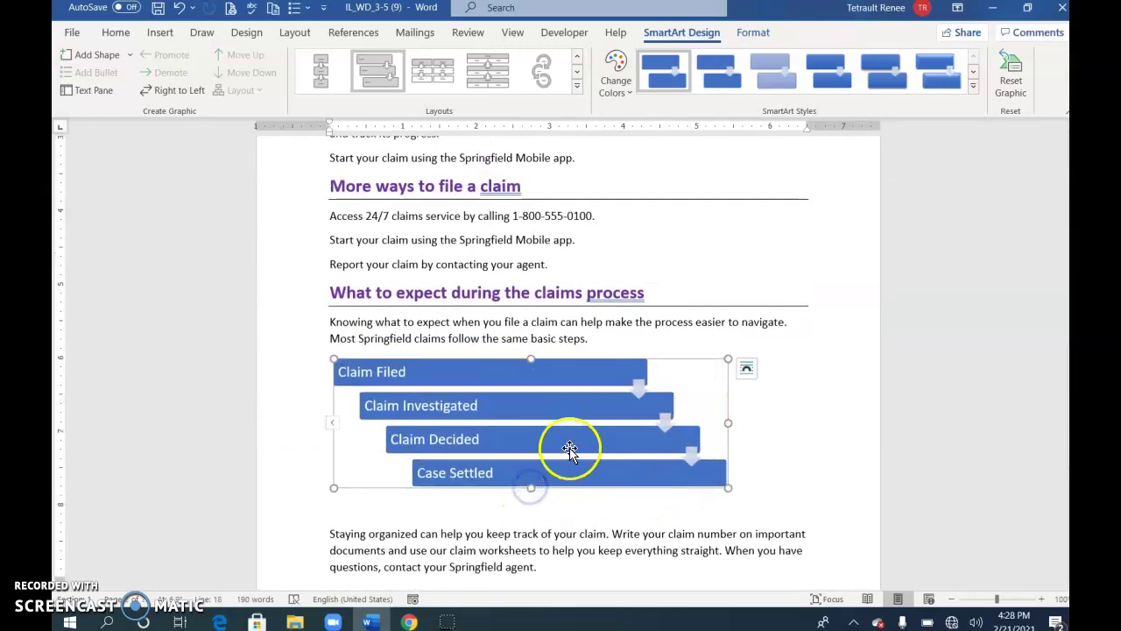
pyautogui.click(614, 77)
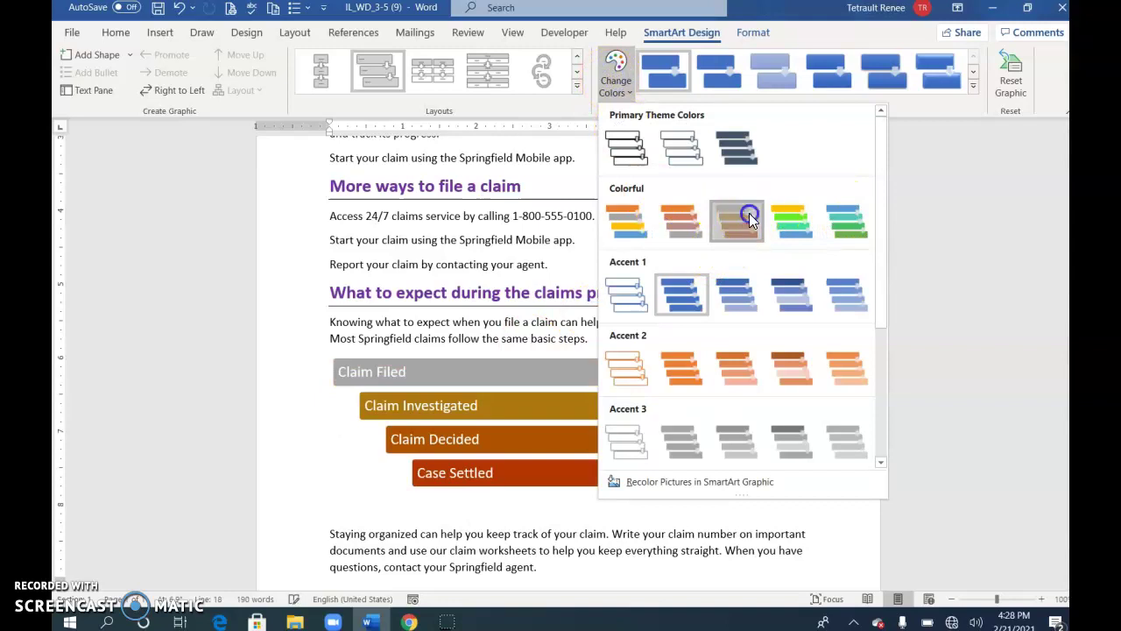
pyautogui.click(747, 215)
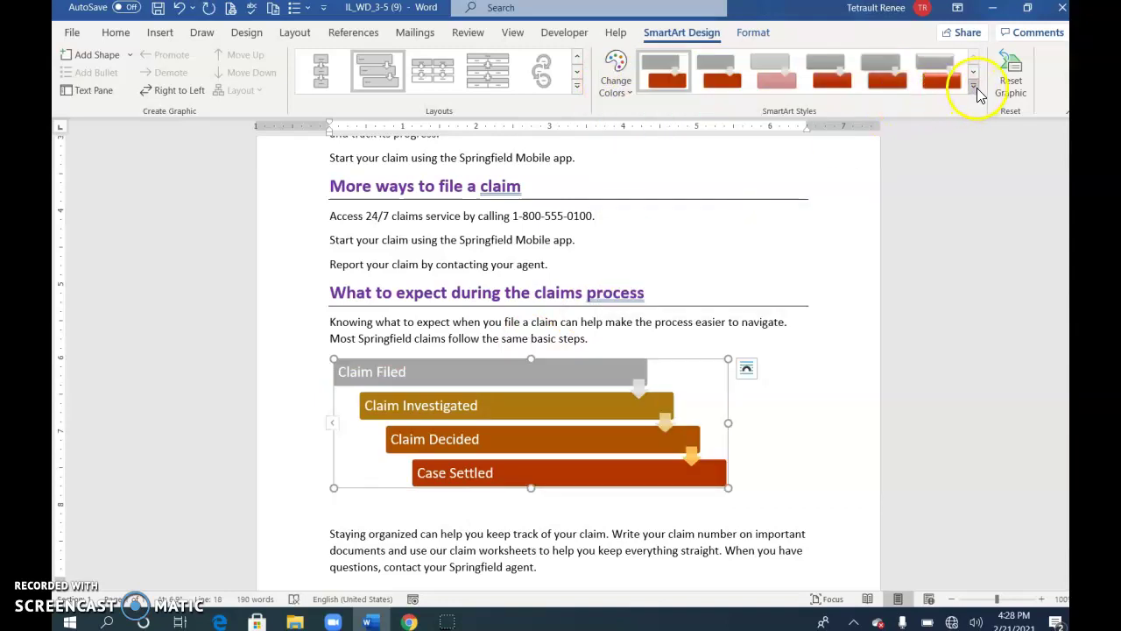
pyautogui.click(973, 85)
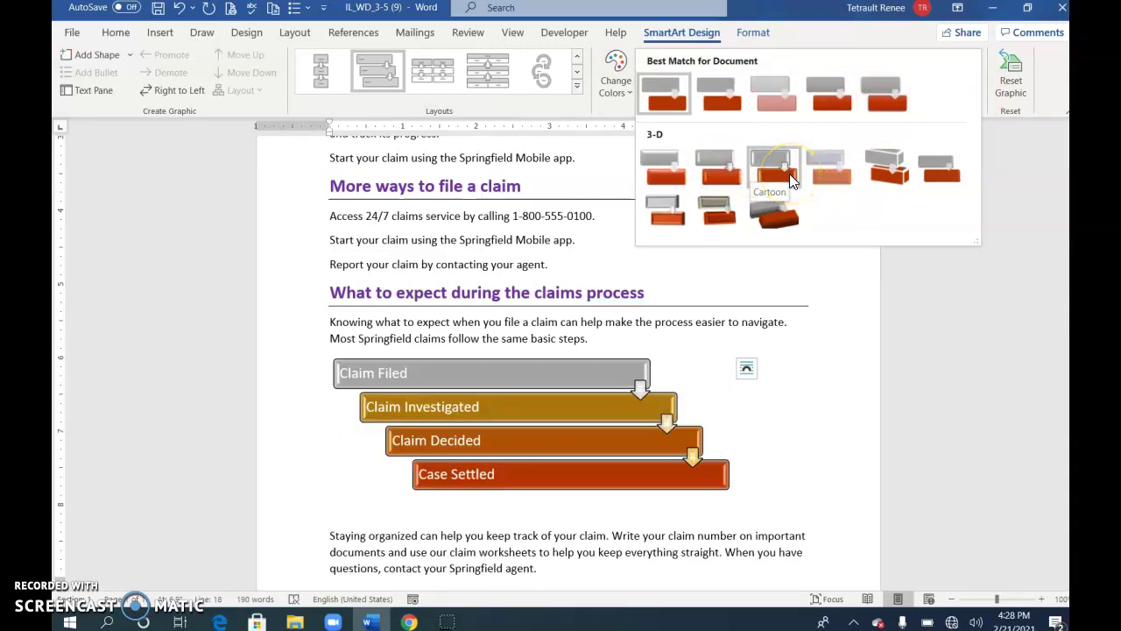
pyautogui.click(721, 171)
pyautogui.scroll(-1, 618, 449)
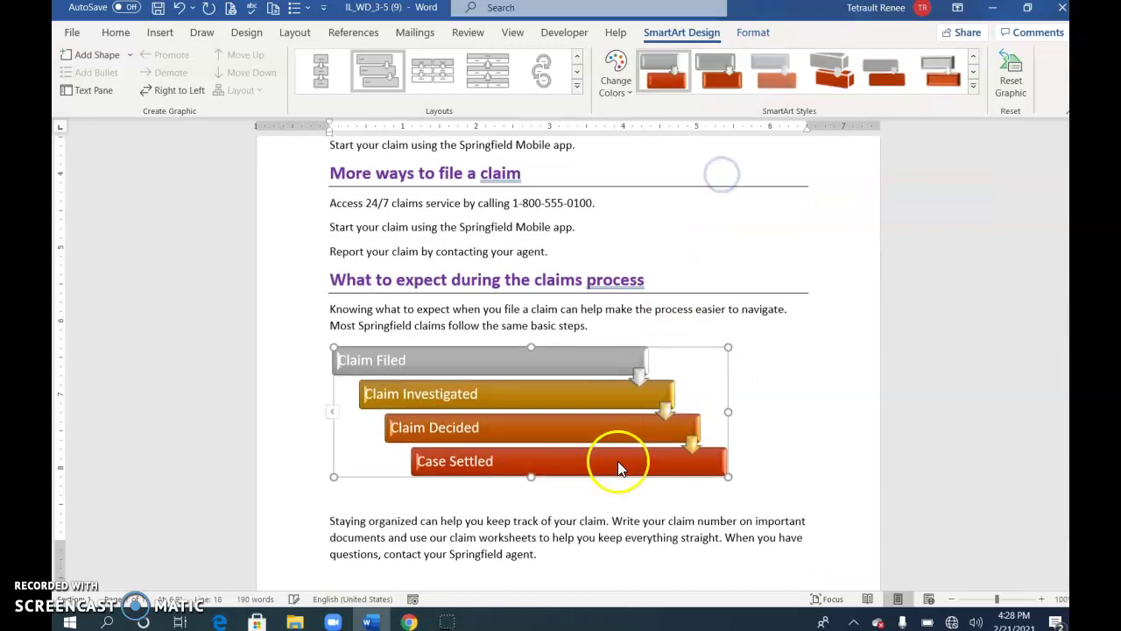
pyautogui.scroll(-1, 619, 449)
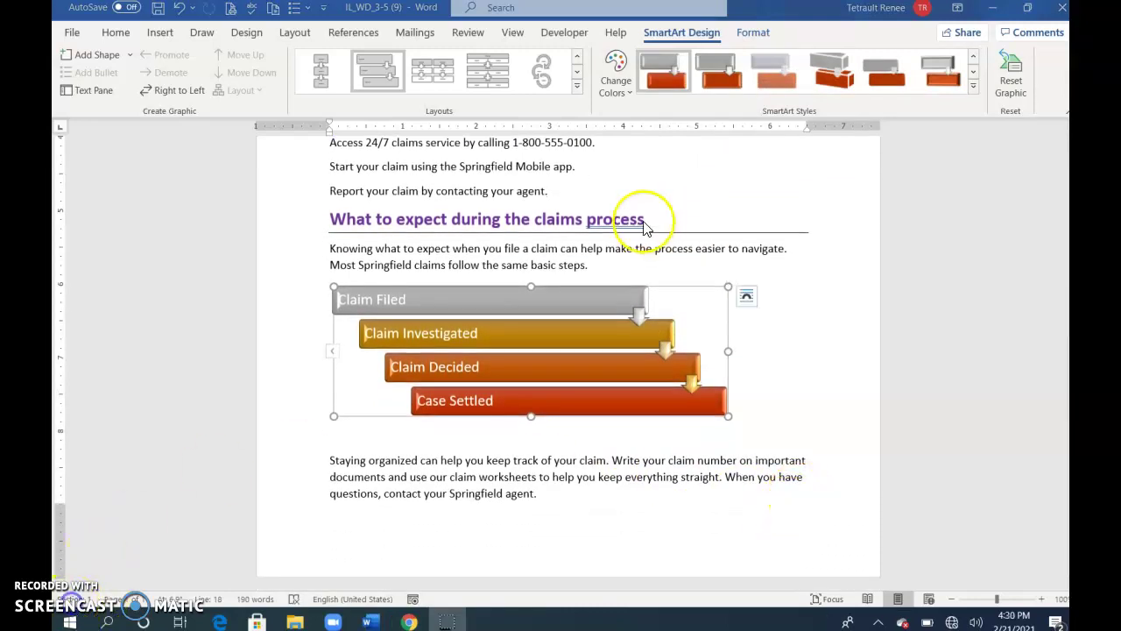
# - Insert a Registered ® symbol after the first Springfield from Special Characters
pyautogui.scroll(3, 636, 225)
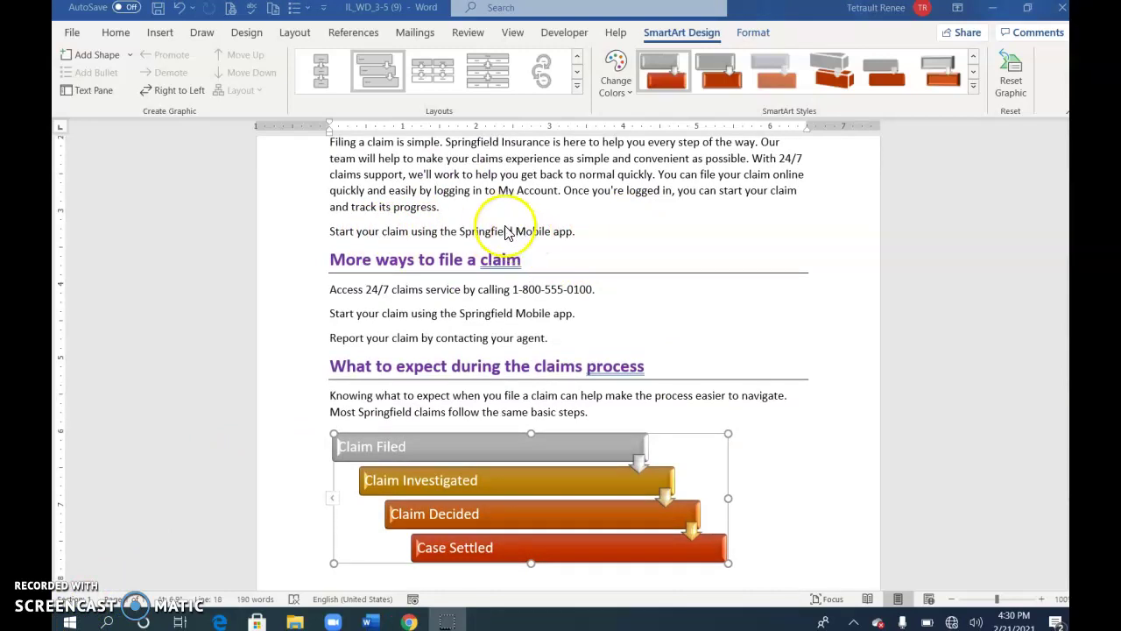
pyautogui.click(507, 231)
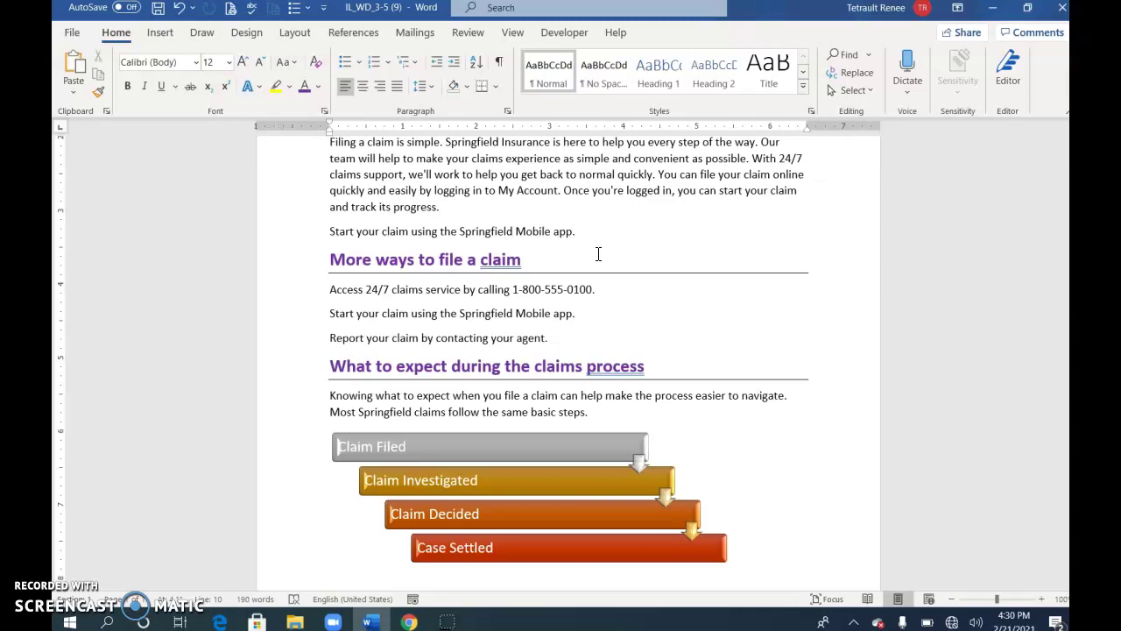
pyautogui.click(576, 256)
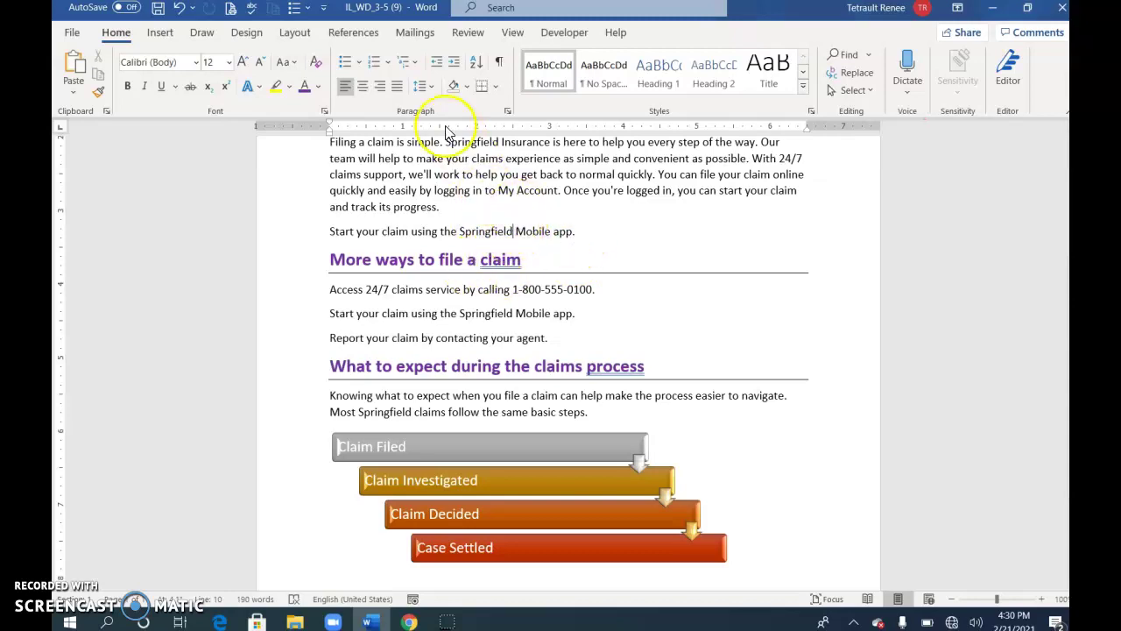
pyautogui.click(161, 33)
pyautogui.click(1002, 73)
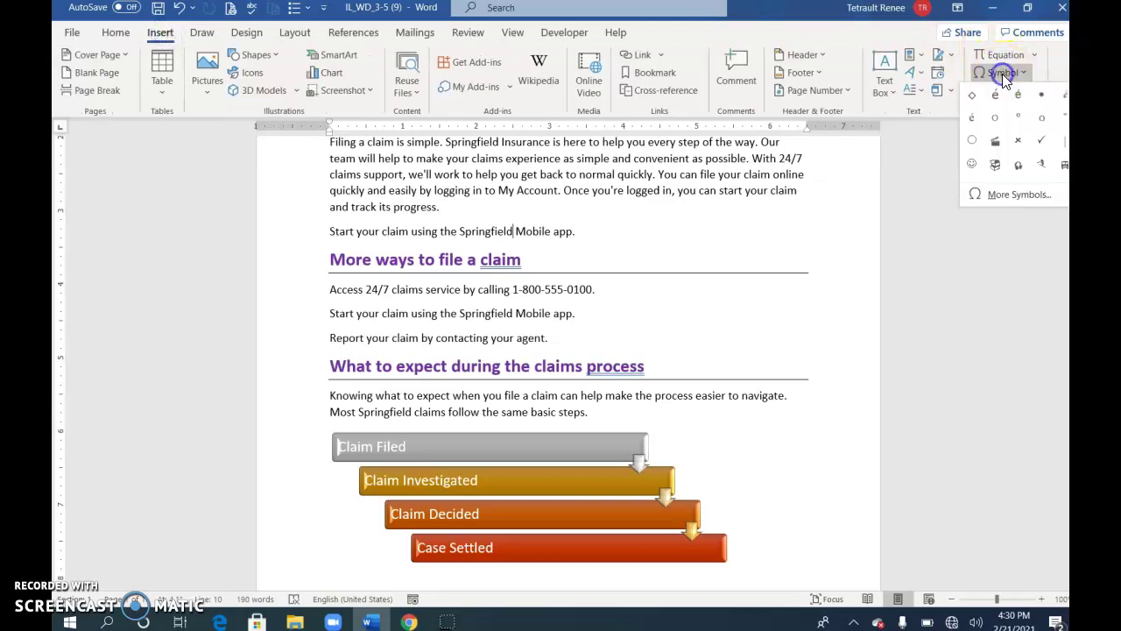
pyautogui.click(1016, 198)
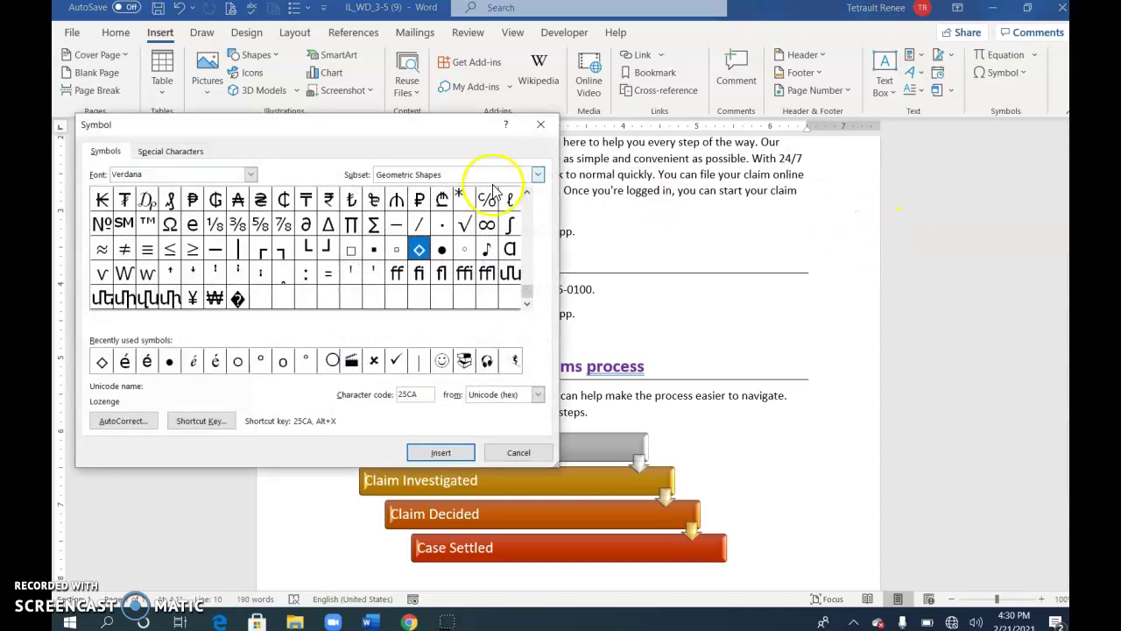
pyautogui.click(185, 154)
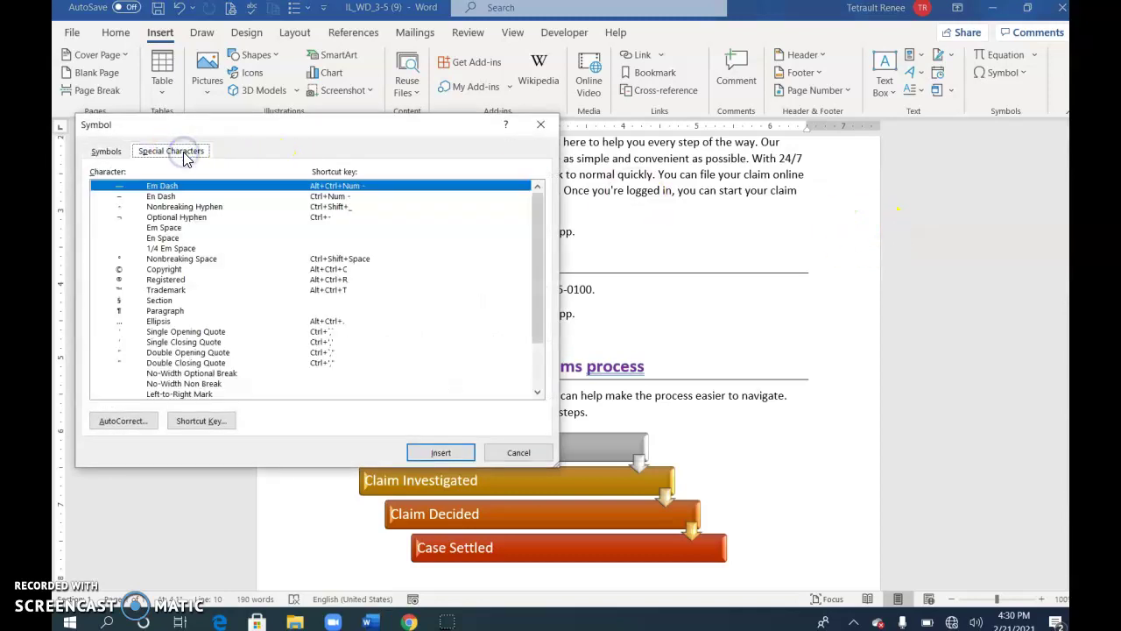
pyautogui.click(167, 279)
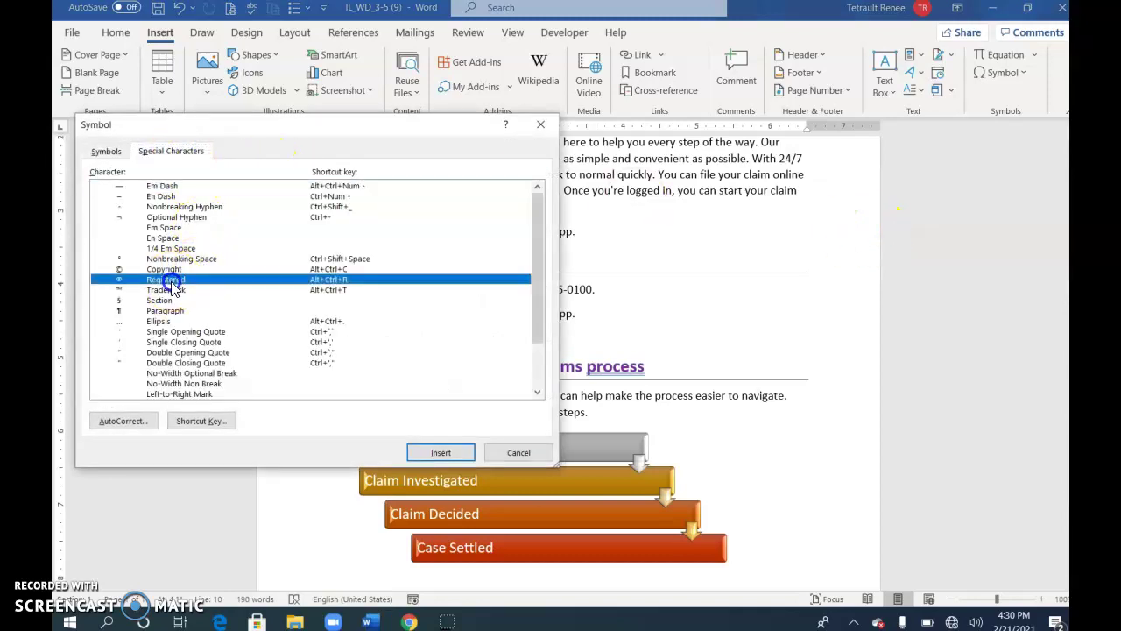
pyautogui.click(446, 453)
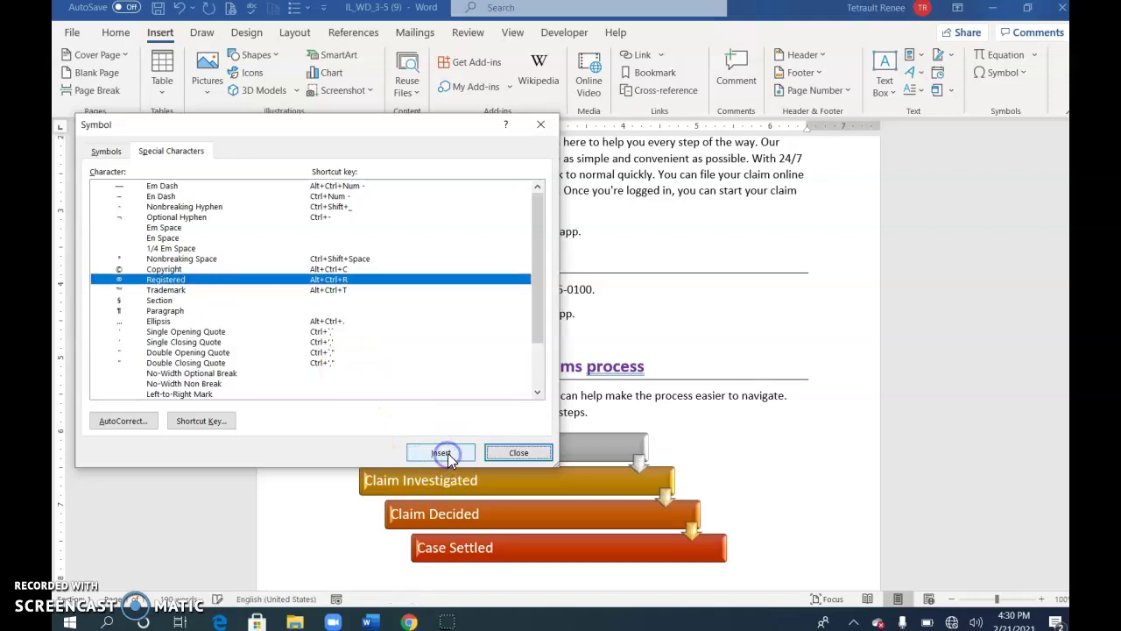
# - Insert ® after the second Springfield and close the Symbol dialog
pyautogui.moveTo(421, 123); pyautogui.dragTo(1051, 244)
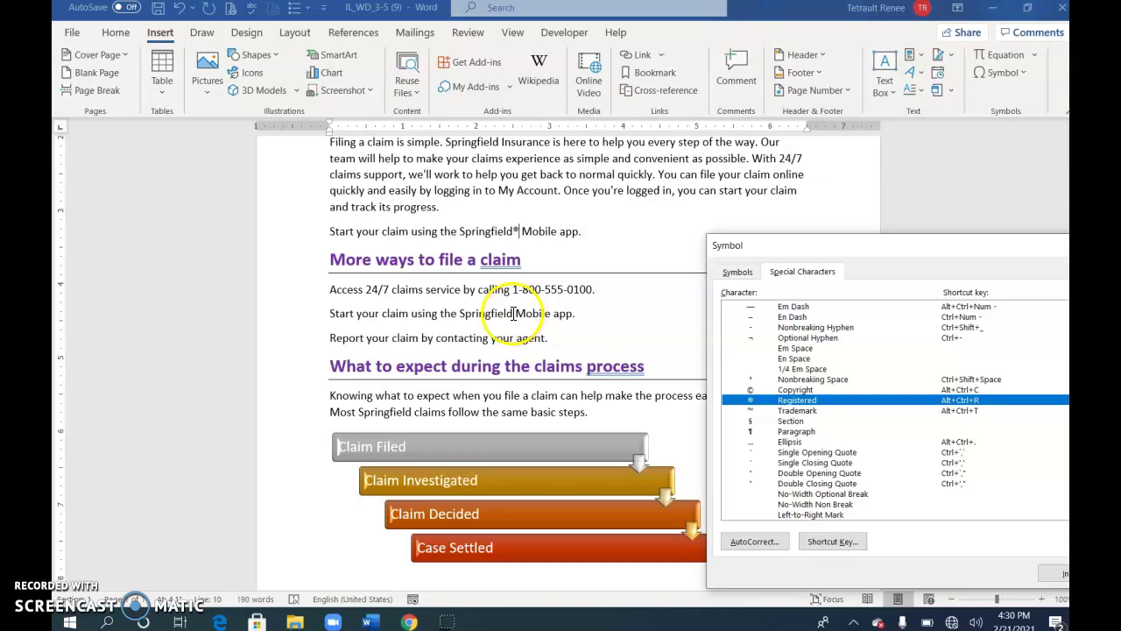
pyautogui.click(514, 314)
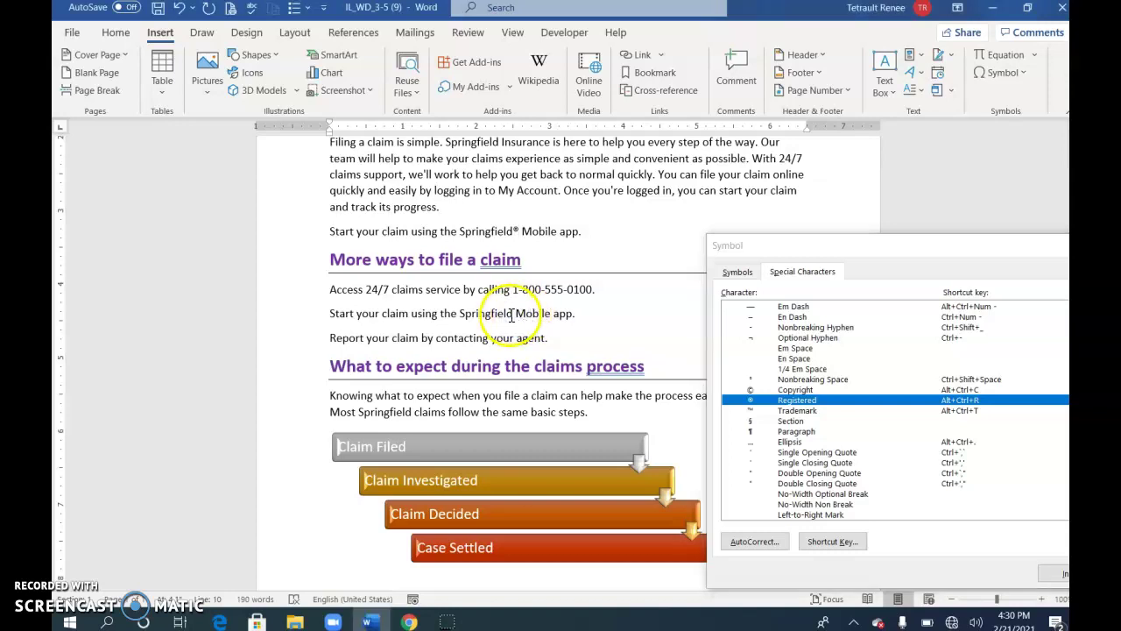
pyautogui.click(516, 314)
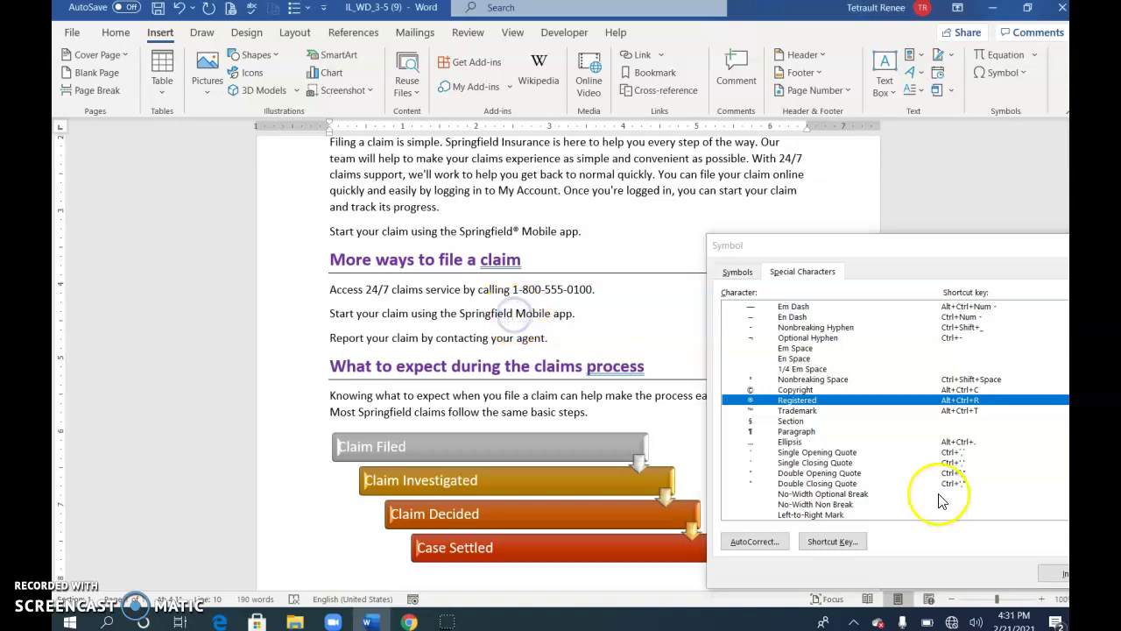
pyautogui.click(1060, 574)
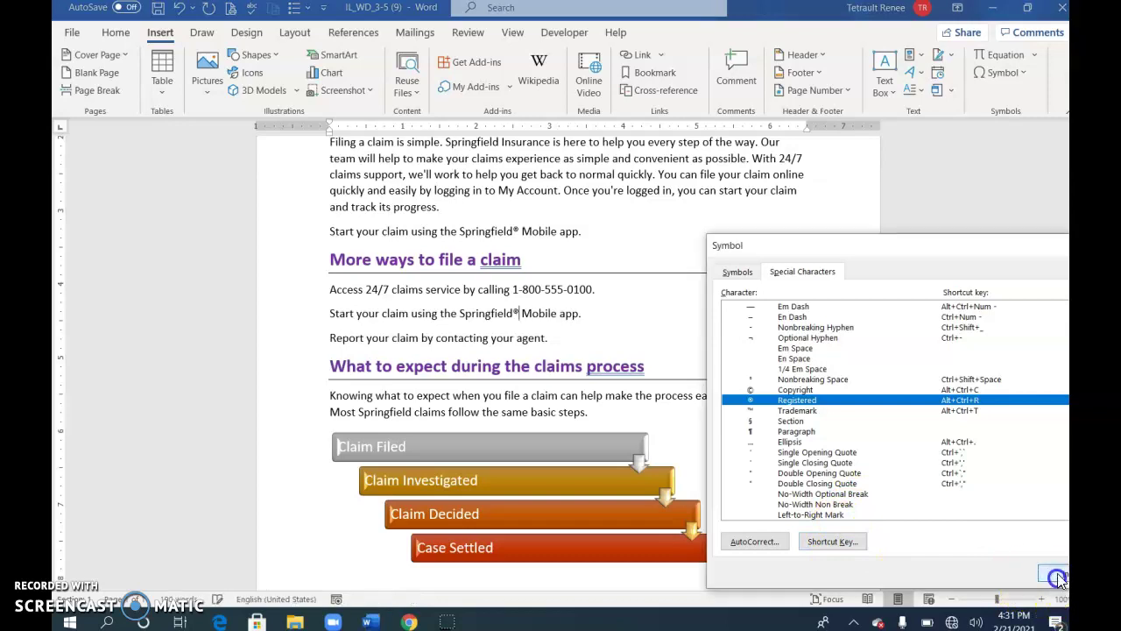
pyautogui.moveTo(928, 248); pyautogui.dragTo(783, 214)
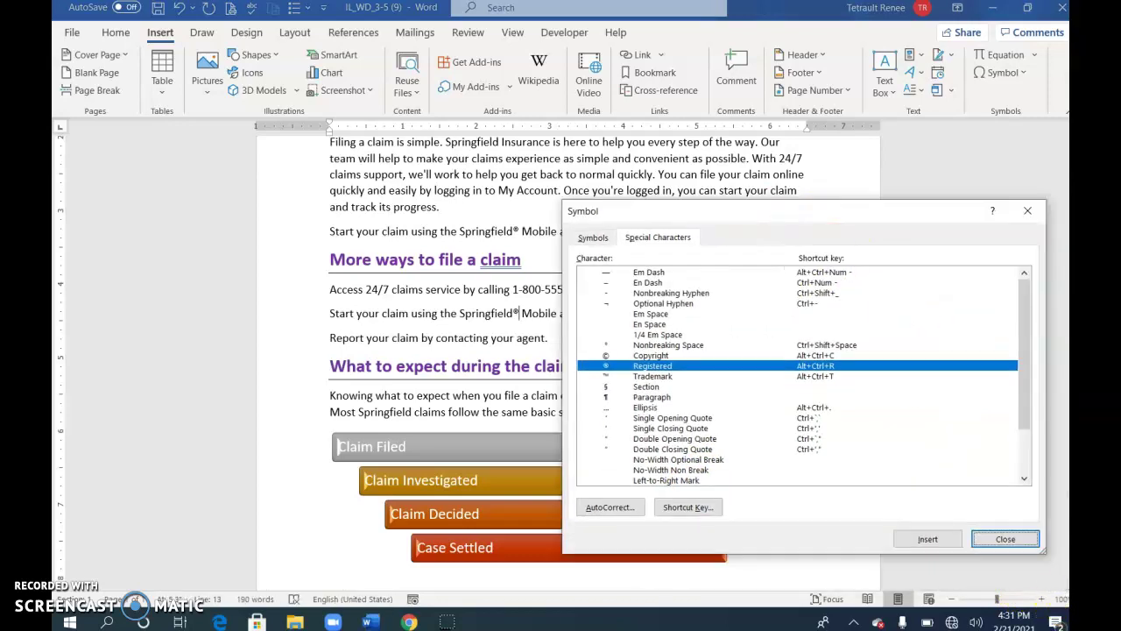
pyautogui.click(1008, 540)
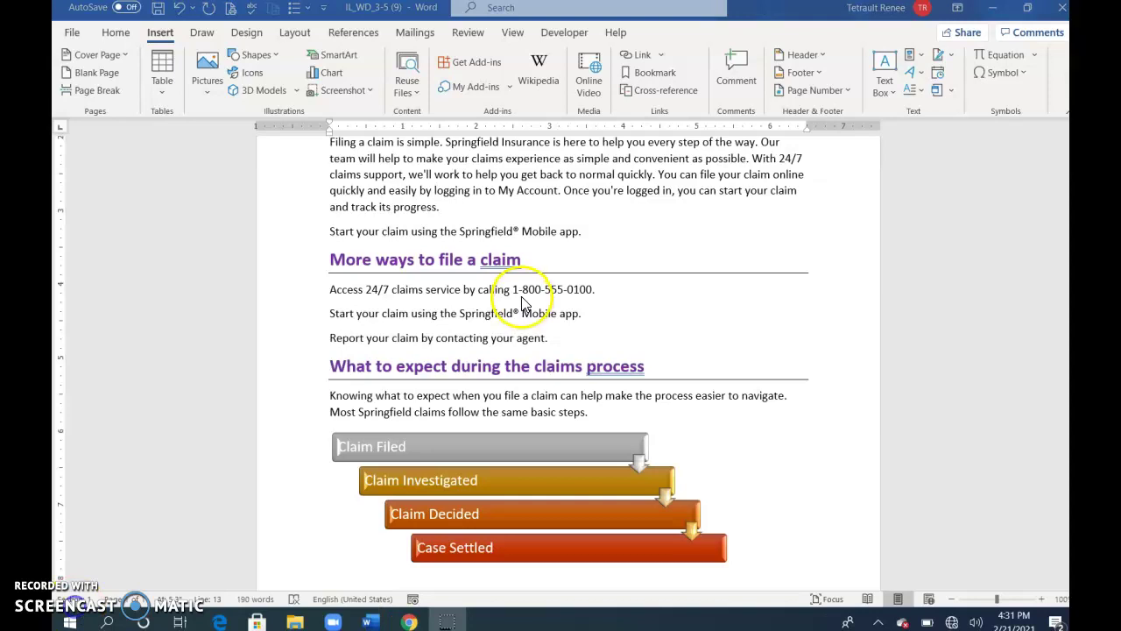
pyautogui.moveTo(541, 289); pyautogui.dragTo(593, 289)
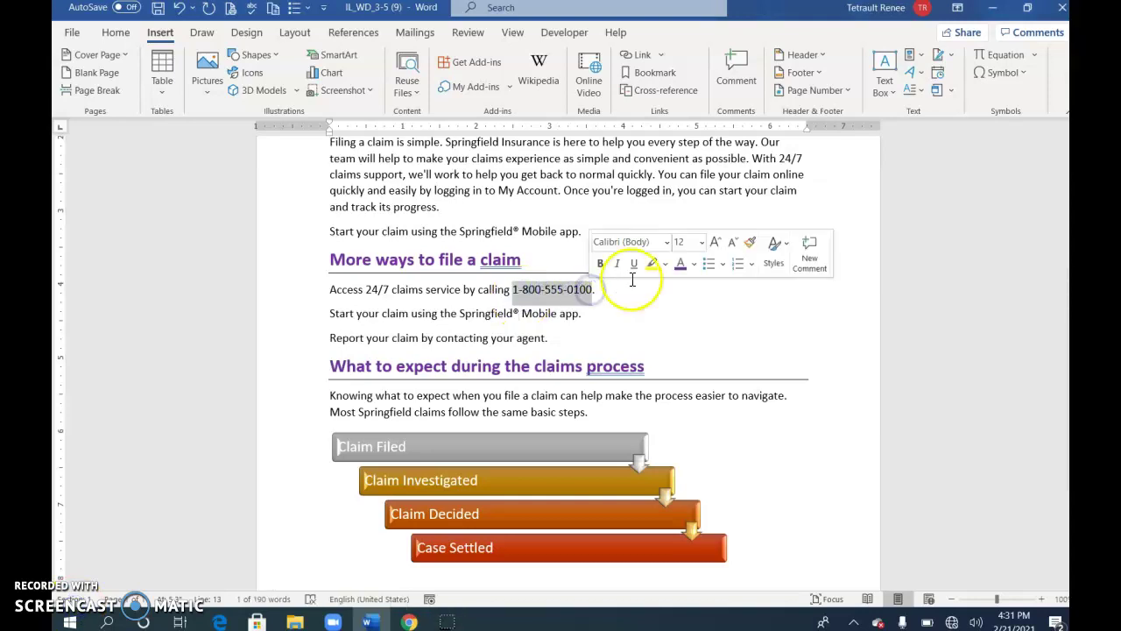
pyautogui.click(693, 267)
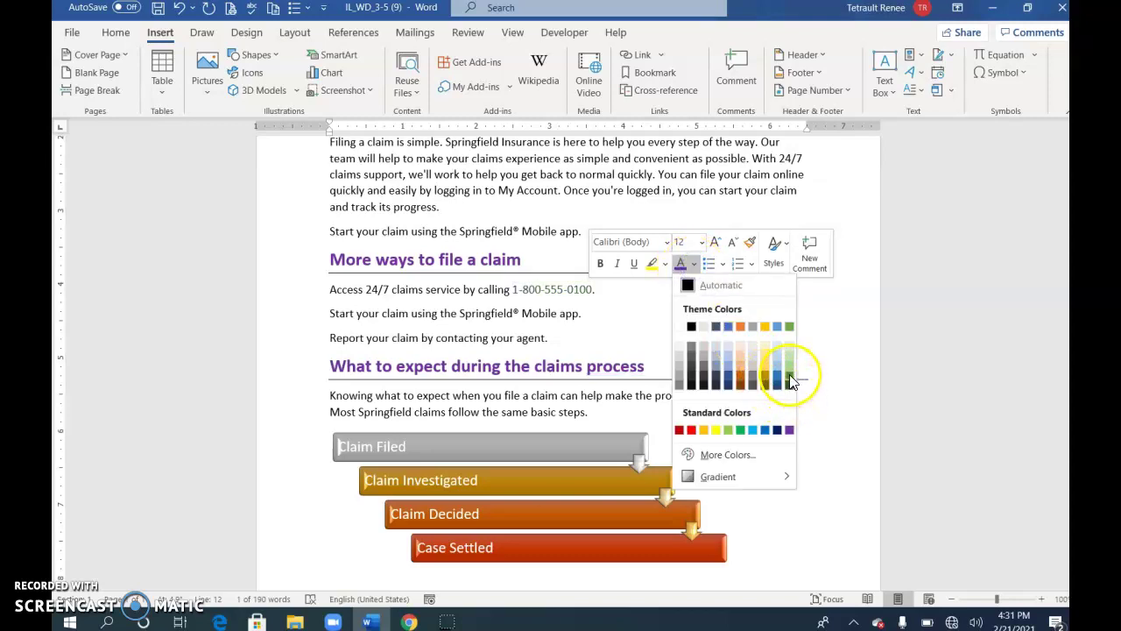
pyautogui.click(789, 372)
pyautogui.click(600, 262)
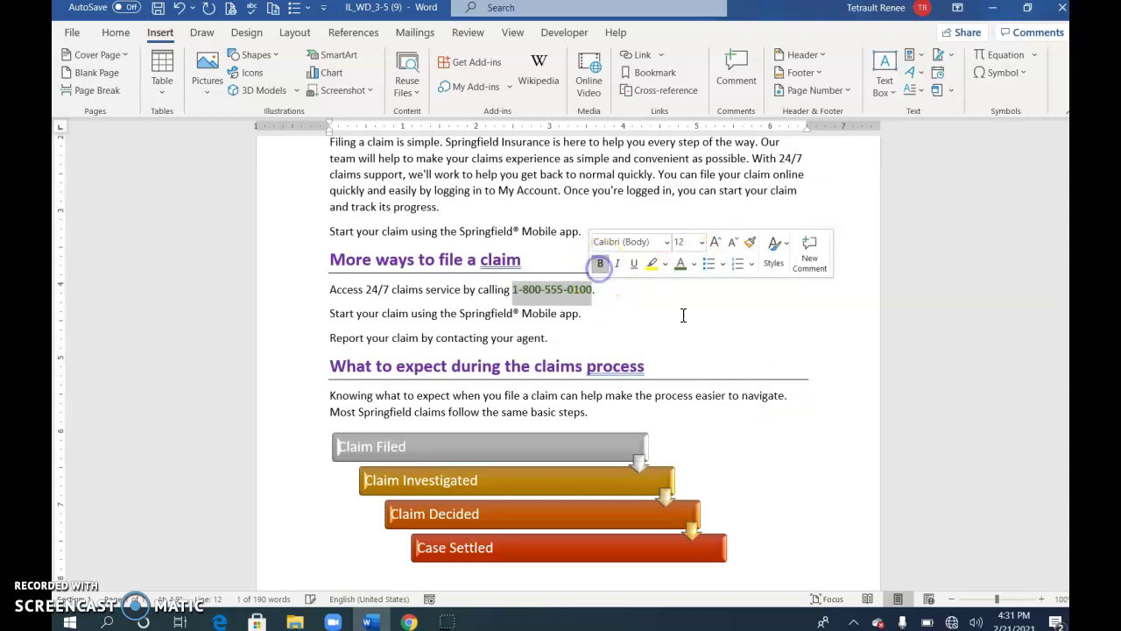
pyautogui.scroll(-1, 672, 335)
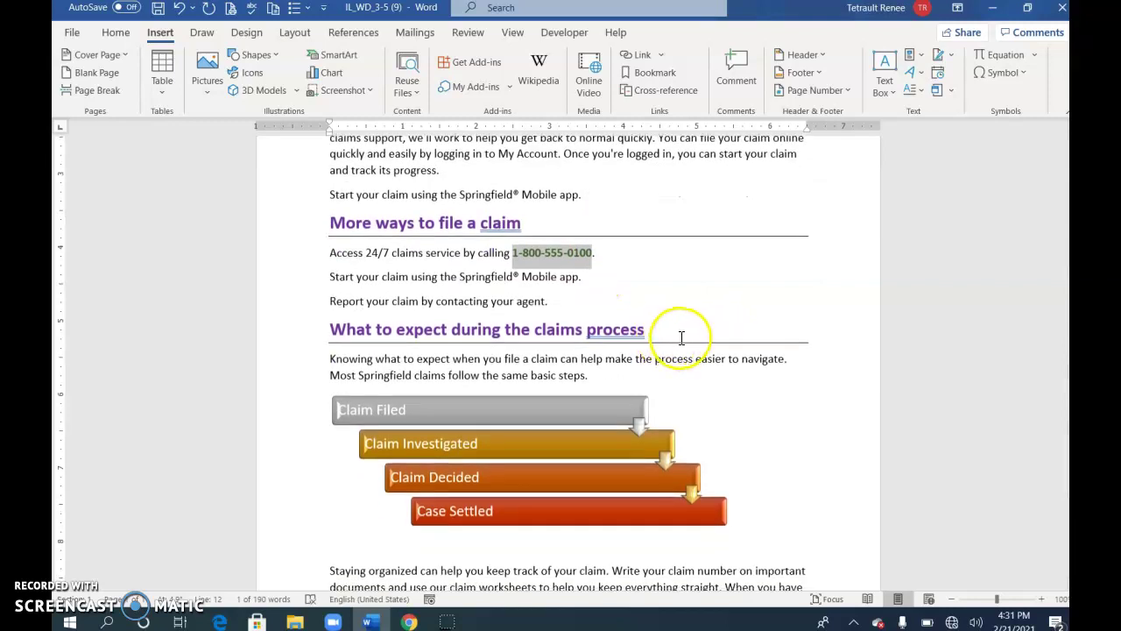
pyautogui.click(681, 335)
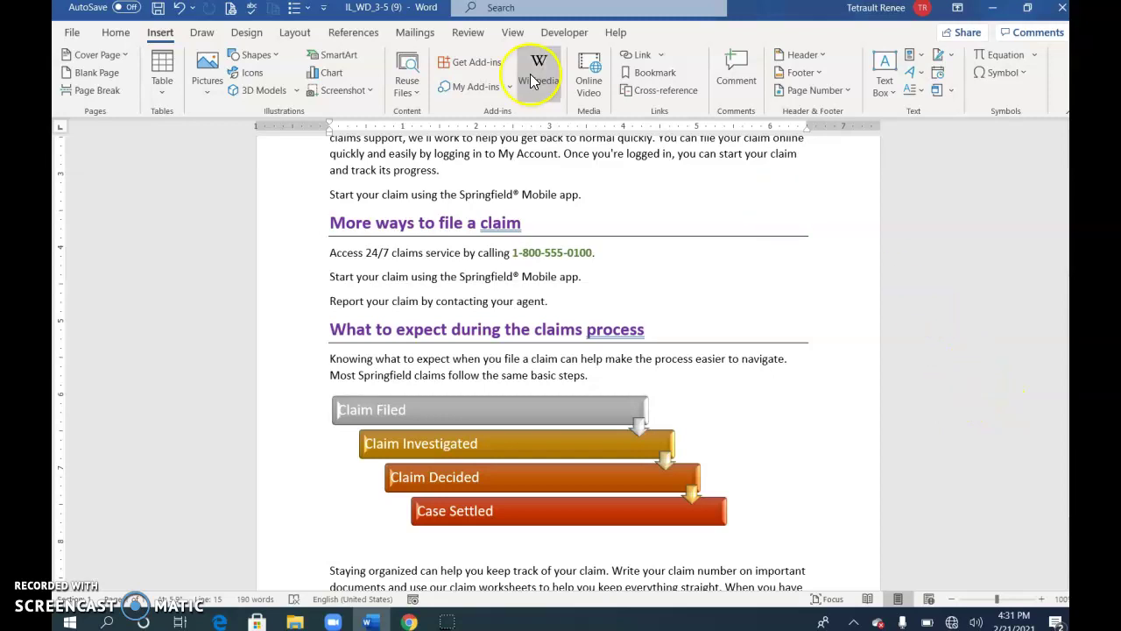
pyautogui.click(160, 32)
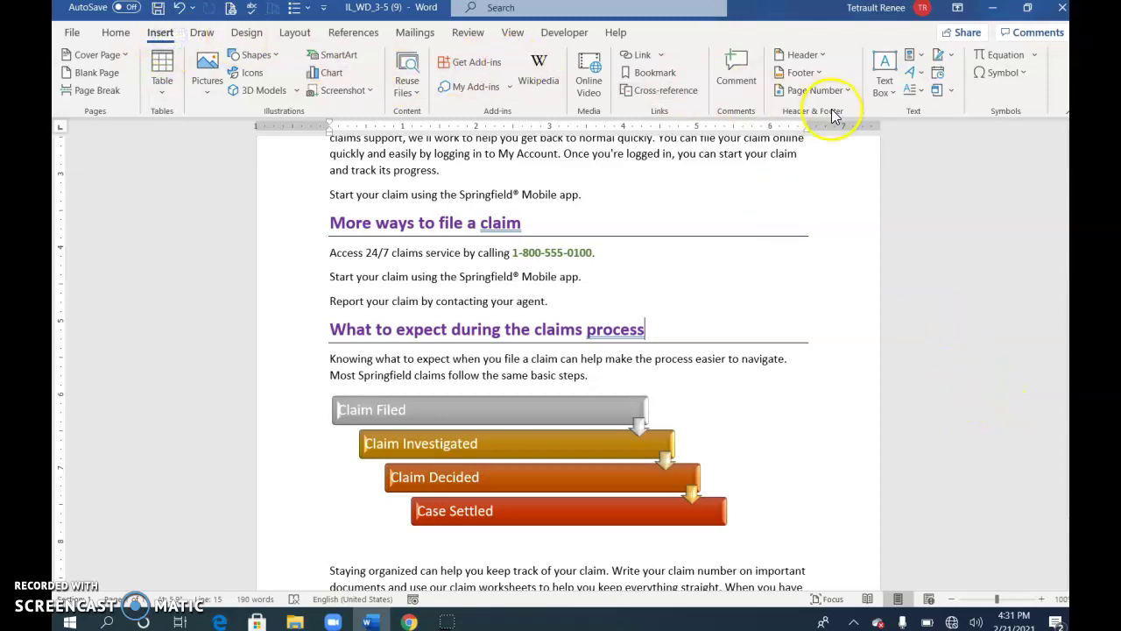
# - Insert a blank footer reading 'Agent:' followed by the agent's name
pyautogui.click(803, 74)
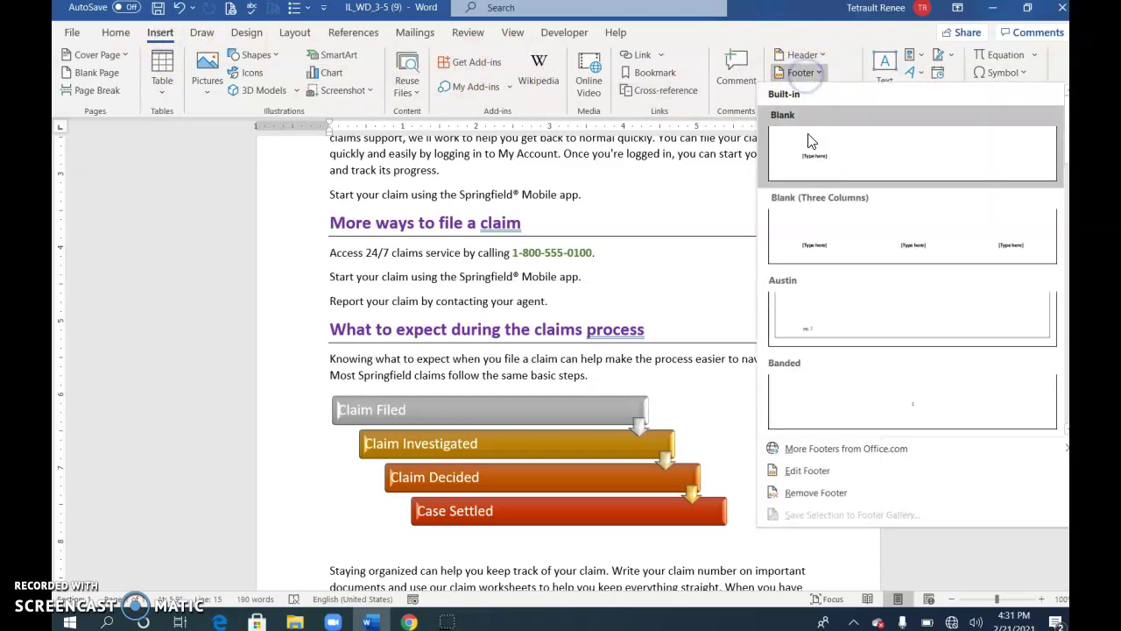
pyautogui.click(820, 162)
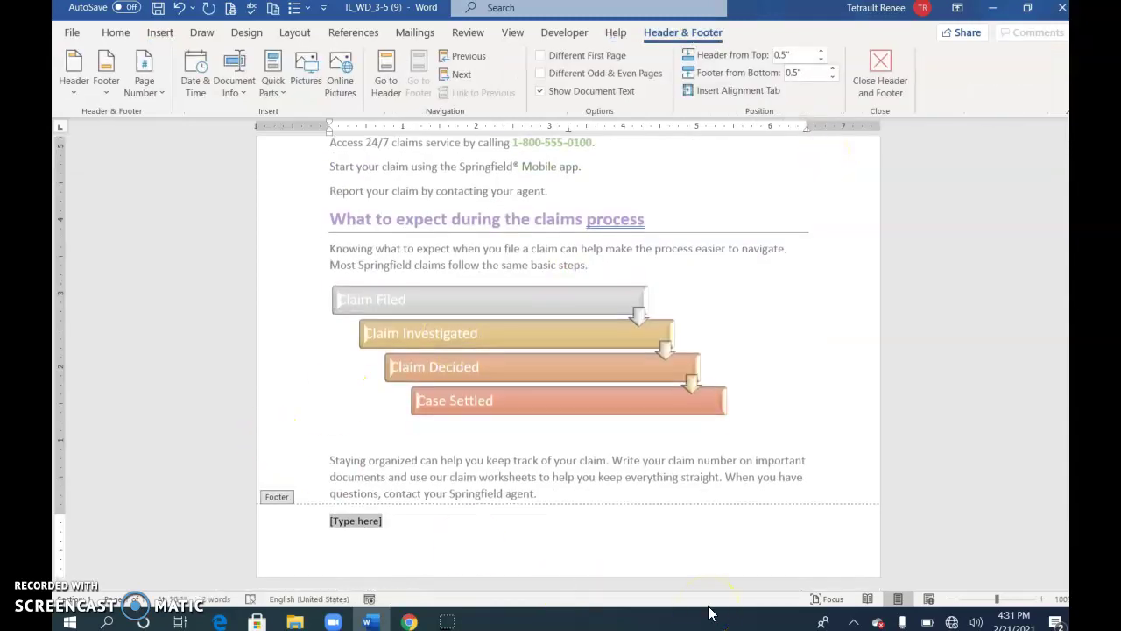
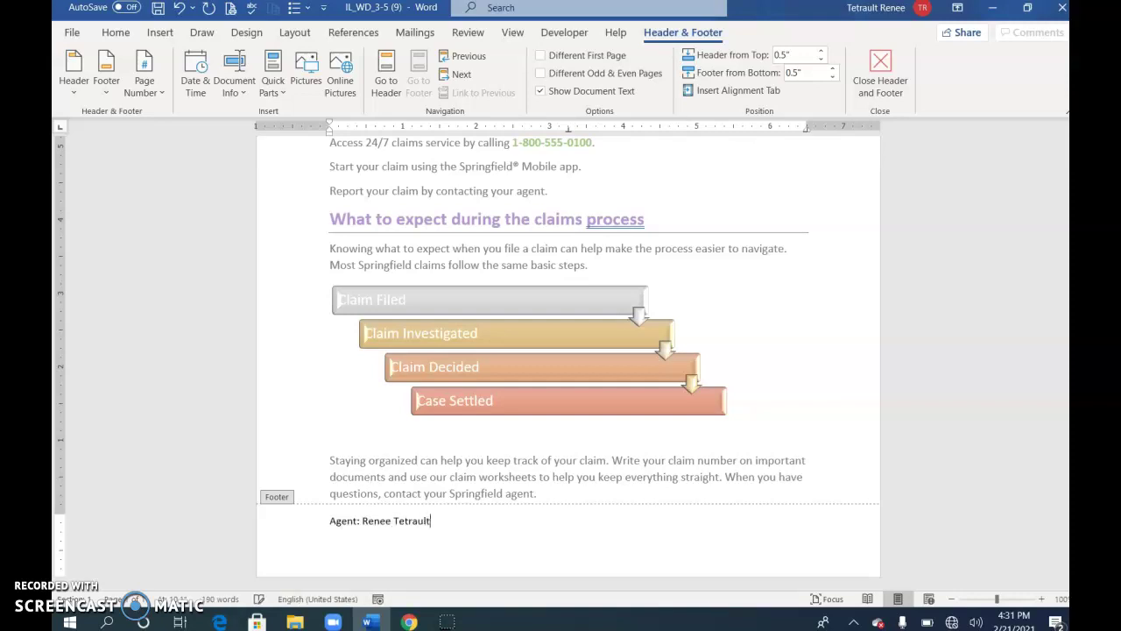
pyautogui.click(882, 61)
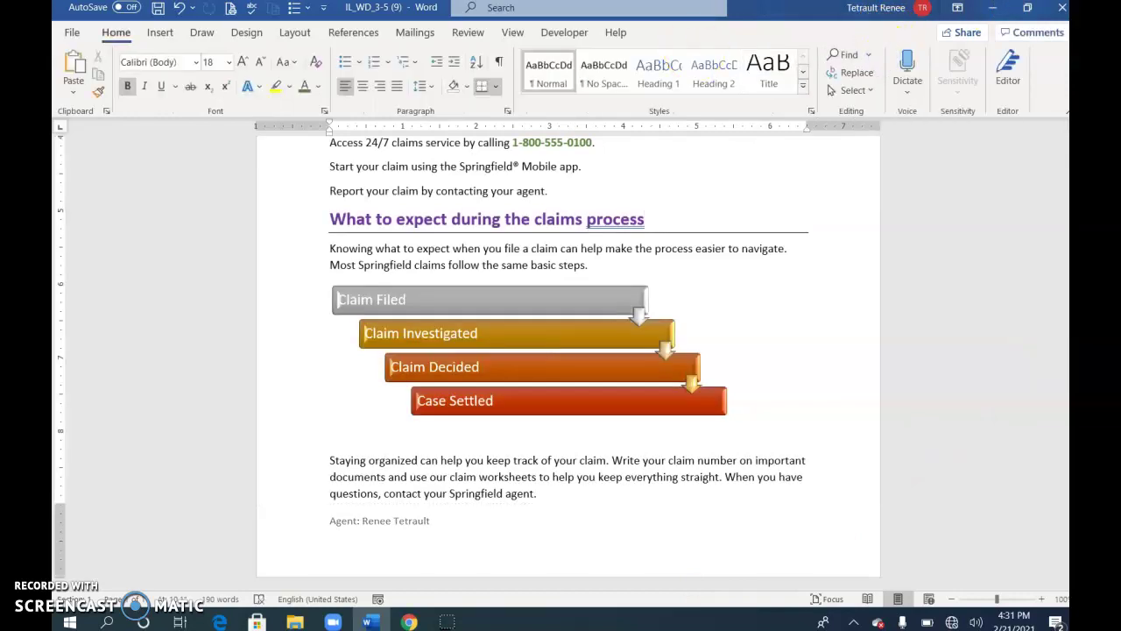
# - Choose the zigzag art border in the Page Borders settings
pyautogui.click(245, 32)
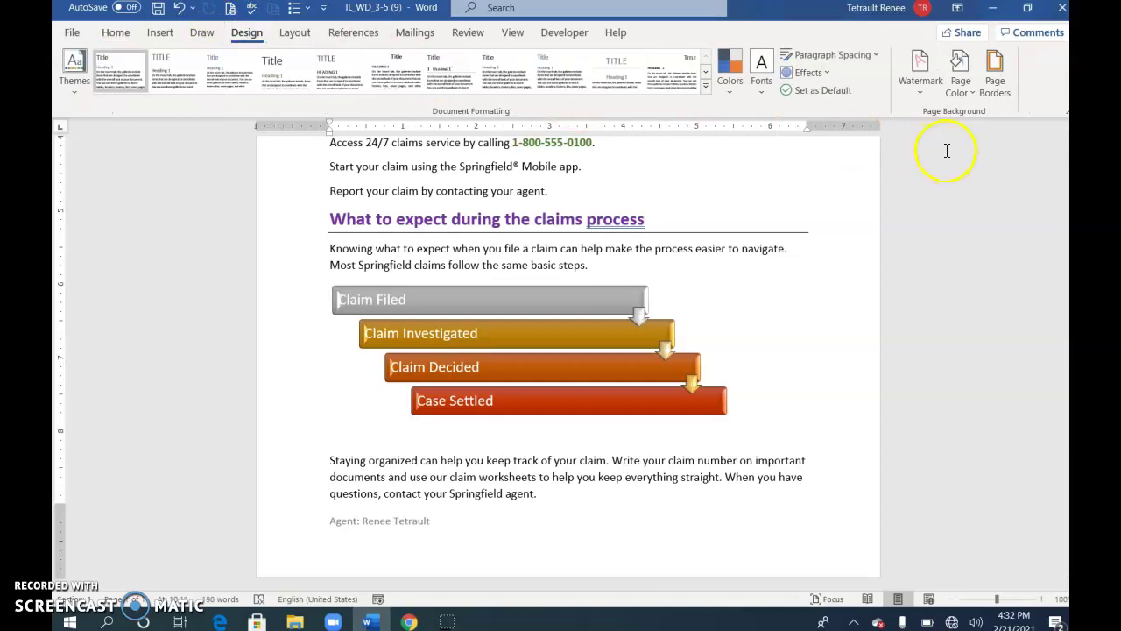
pyautogui.click(992, 86)
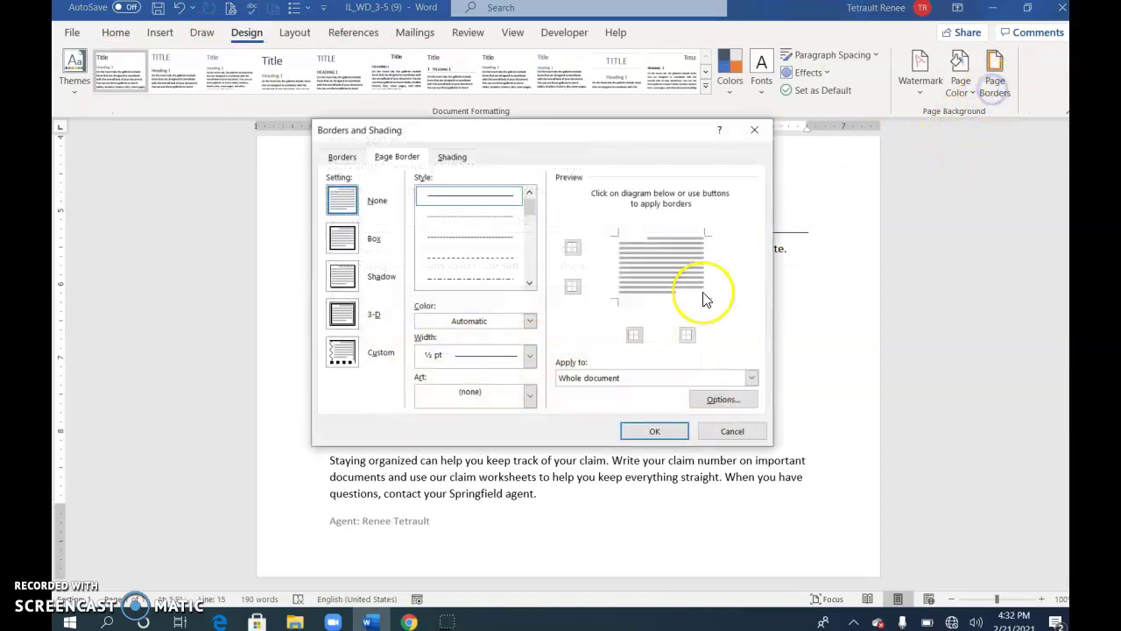
pyautogui.click(529, 396)
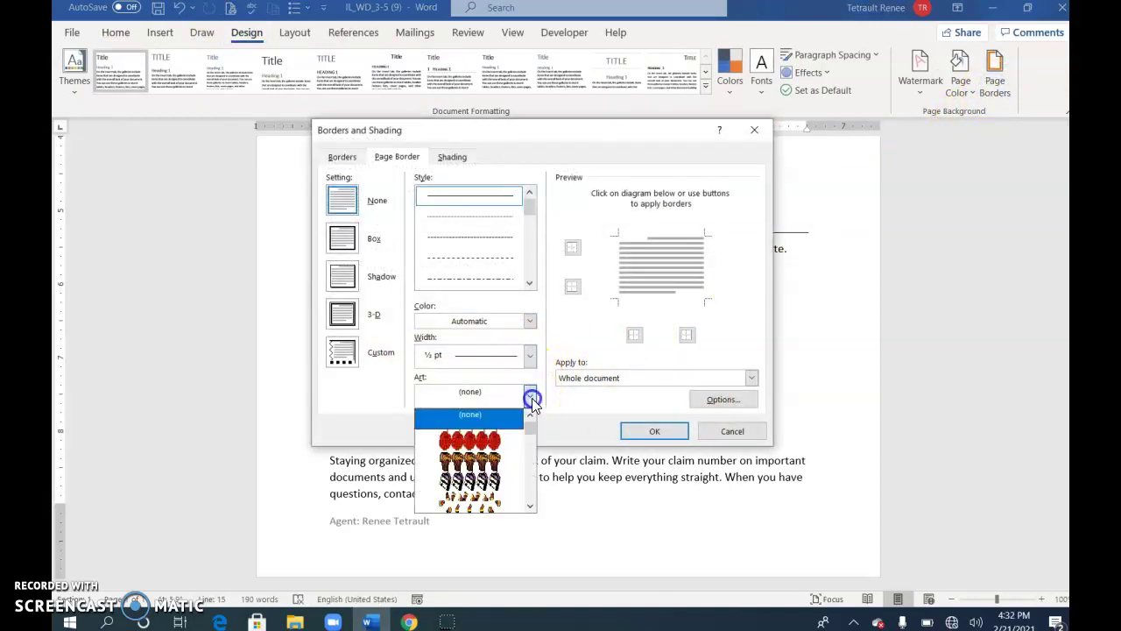
pyautogui.click(532, 509)
pyautogui.click(532, 506)
pyautogui.click(532, 506)
pyautogui.moveTo(532, 433); pyautogui.dragTo(534, 456)
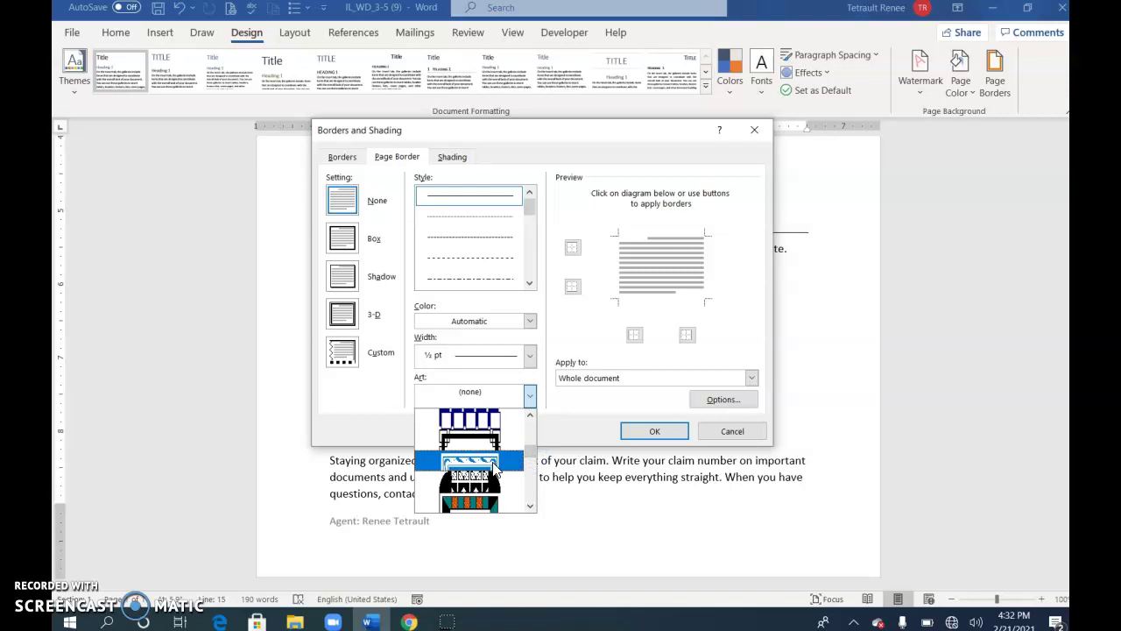
pyautogui.click(500, 462)
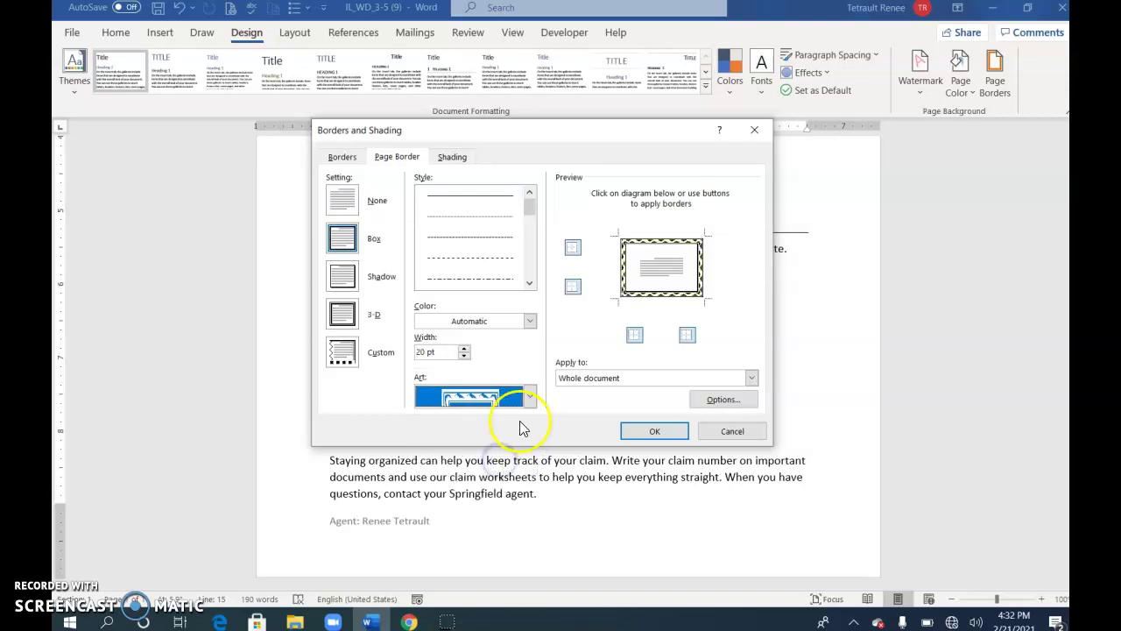
# - Make the art border purple at 18 pt width and apply it to the page
pyautogui.click(530, 322)
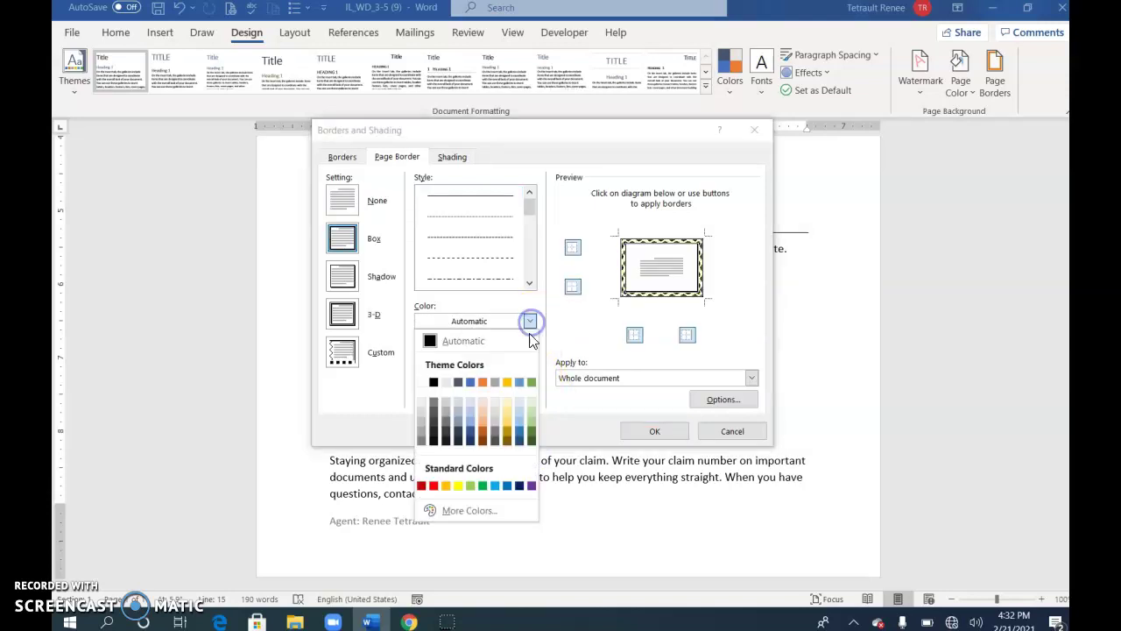
pyautogui.click(531, 485)
pyautogui.click(464, 348)
pyautogui.click(464, 348)
pyautogui.click(464, 349)
pyautogui.click(464, 355)
pyautogui.click(464, 355)
pyautogui.click(465, 356)
pyautogui.click(464, 356)
pyautogui.click(464, 356)
pyautogui.click(464, 355)
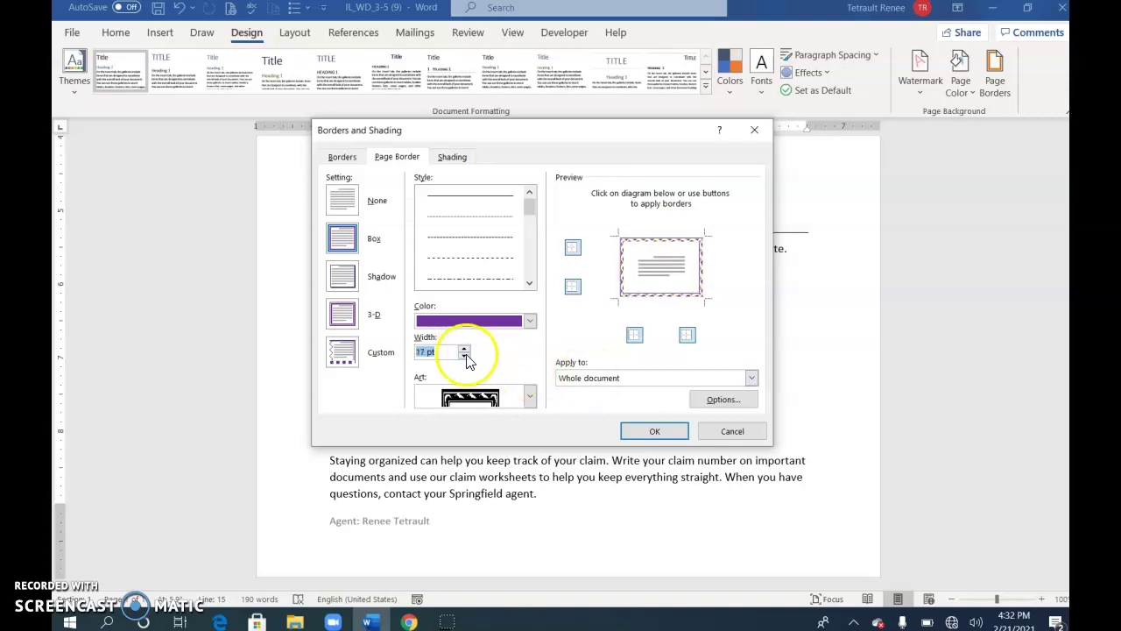
pyautogui.click(463, 348)
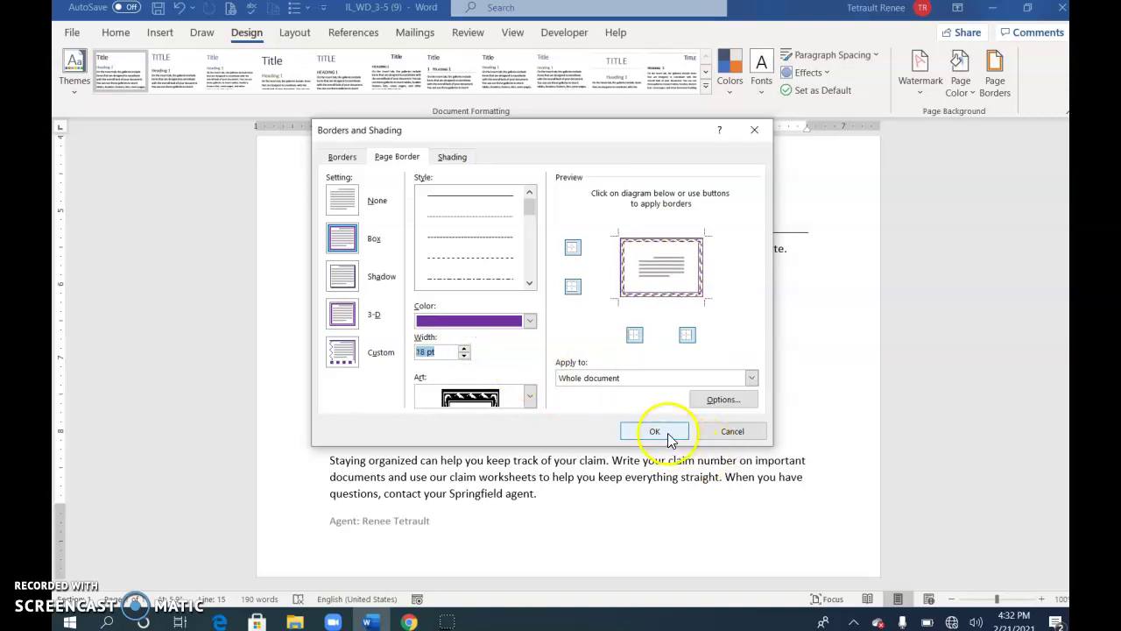
pyautogui.click(655, 431)
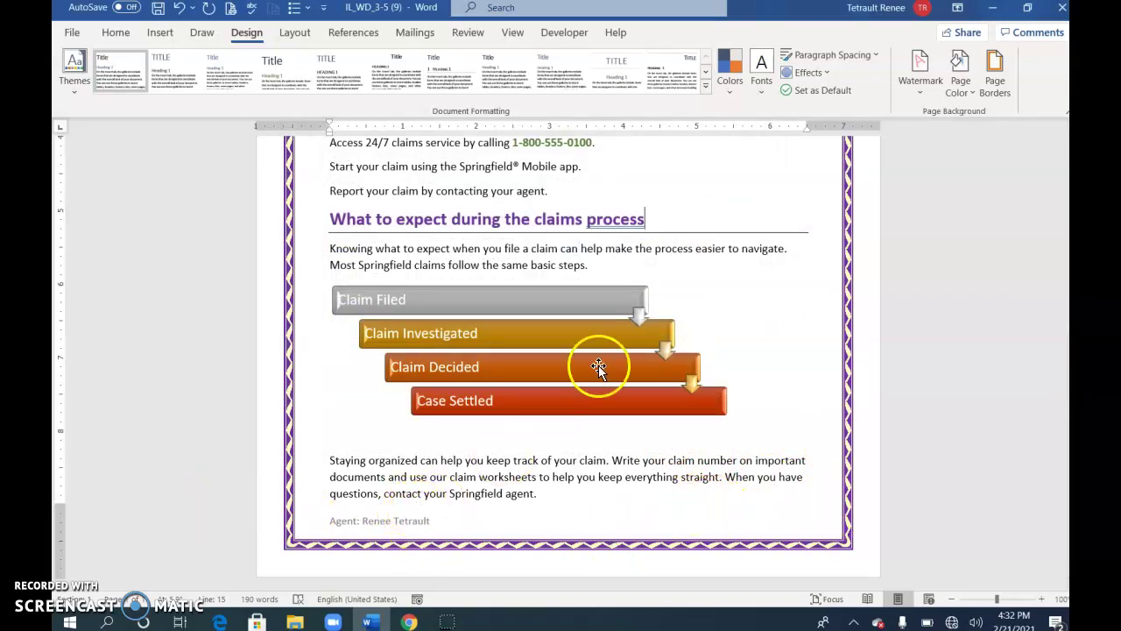
# - Try a 0.3" footer distance, restore it to 0.5", and close the footer
pyautogui.doubleClick(467, 568)
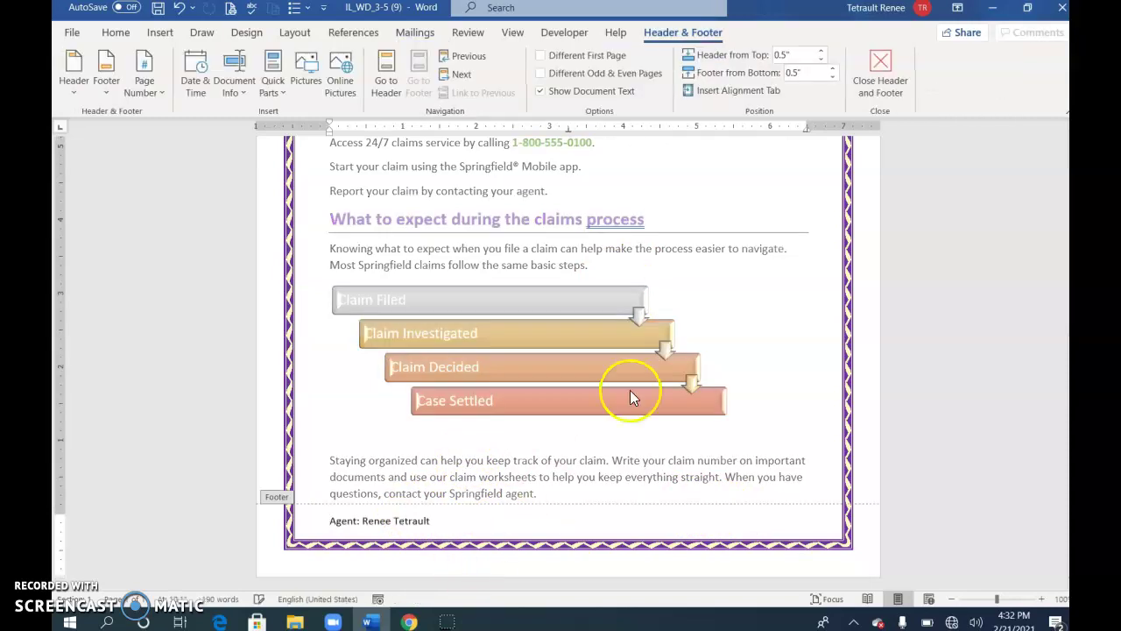
pyautogui.click(833, 81)
pyautogui.click(833, 81)
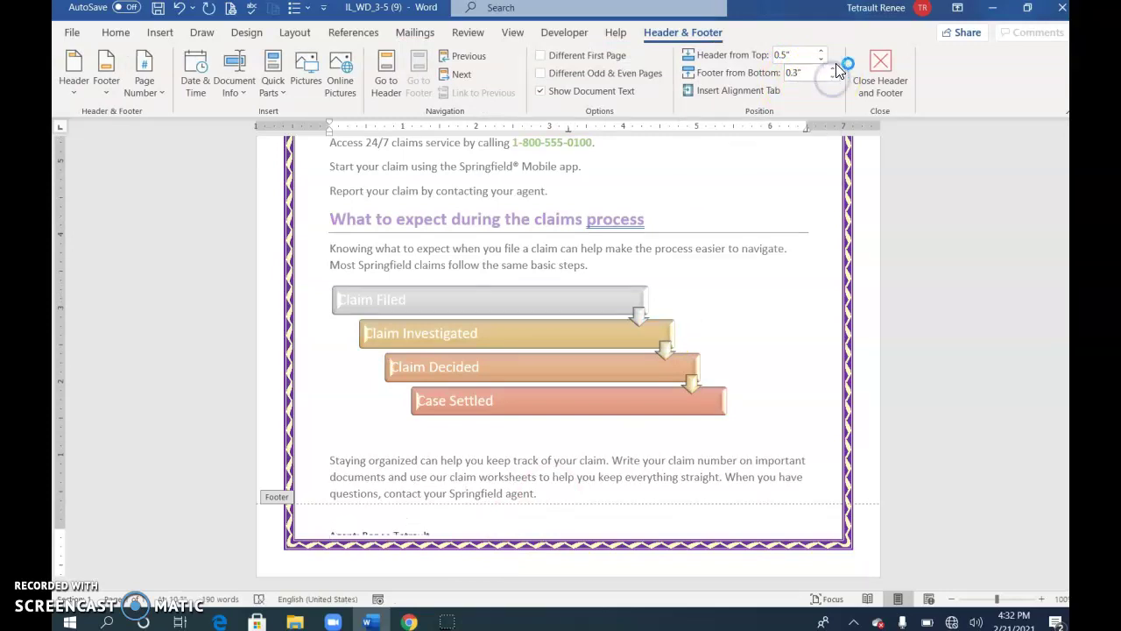
pyautogui.click(834, 69)
pyautogui.click(834, 68)
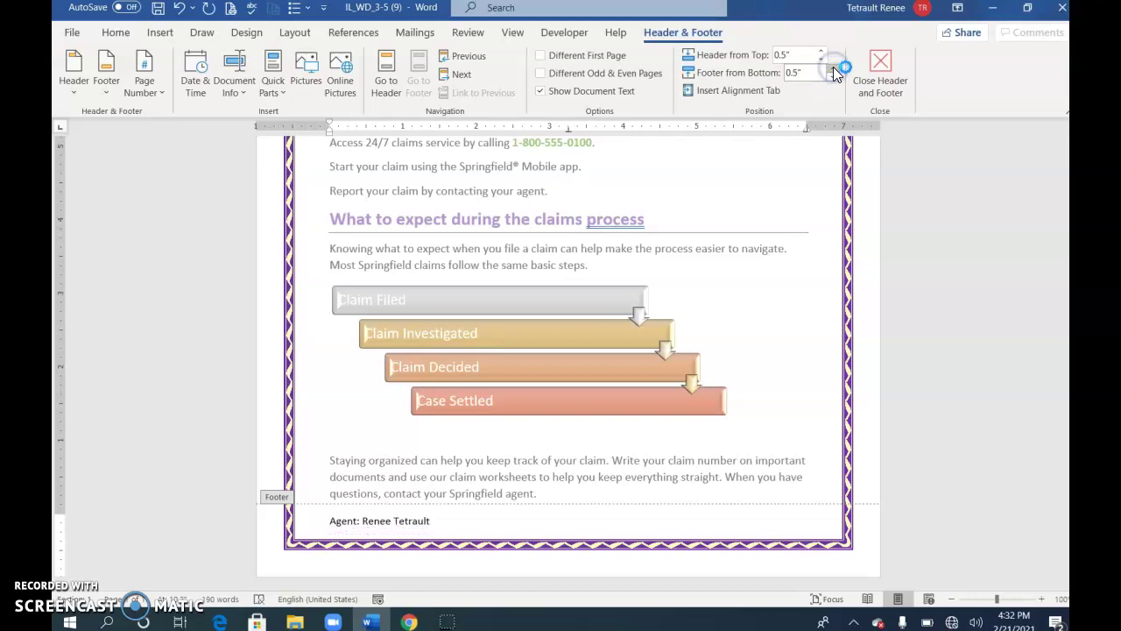
pyautogui.click(880, 75)
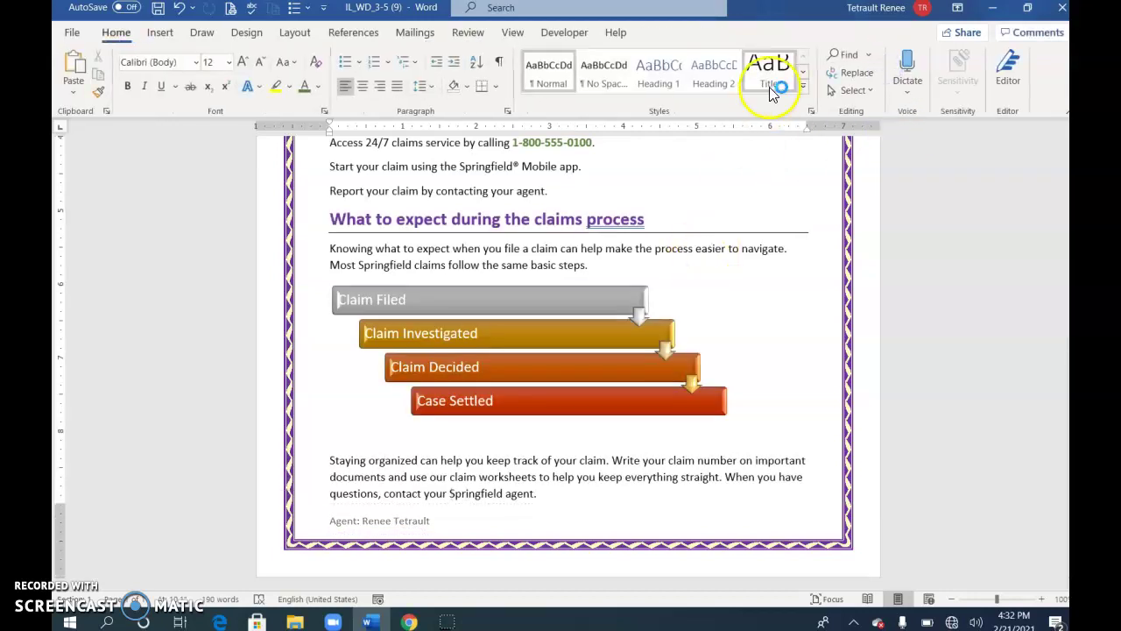
# - Set a light gold page colour and switch to One Page view
pyautogui.click(246, 33)
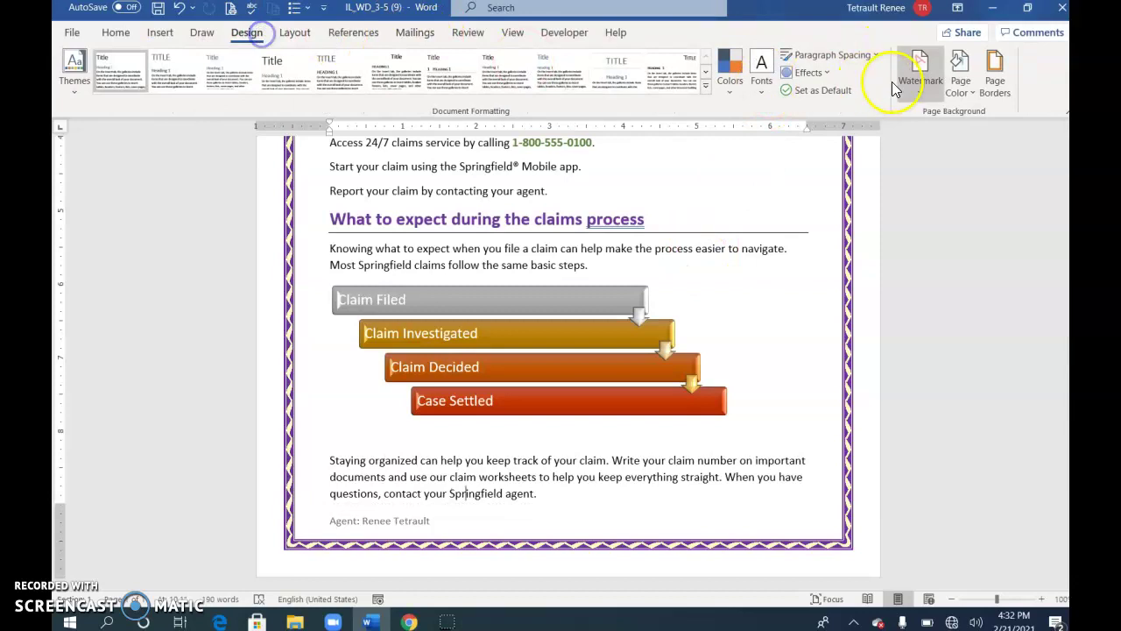
pyautogui.click(960, 70)
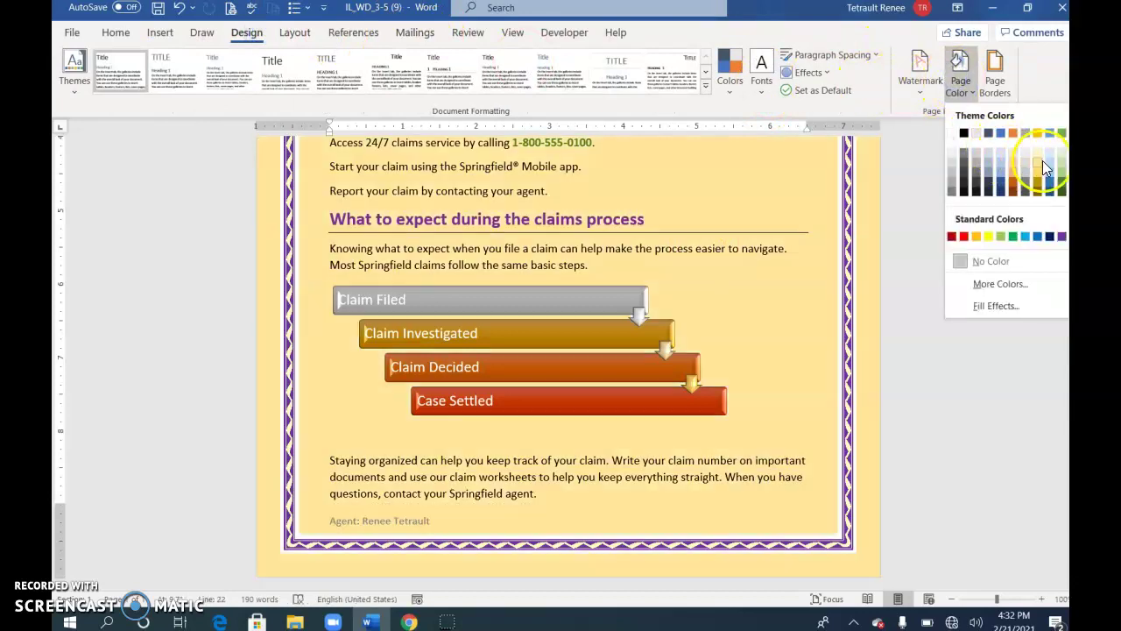
pyautogui.click(1042, 162)
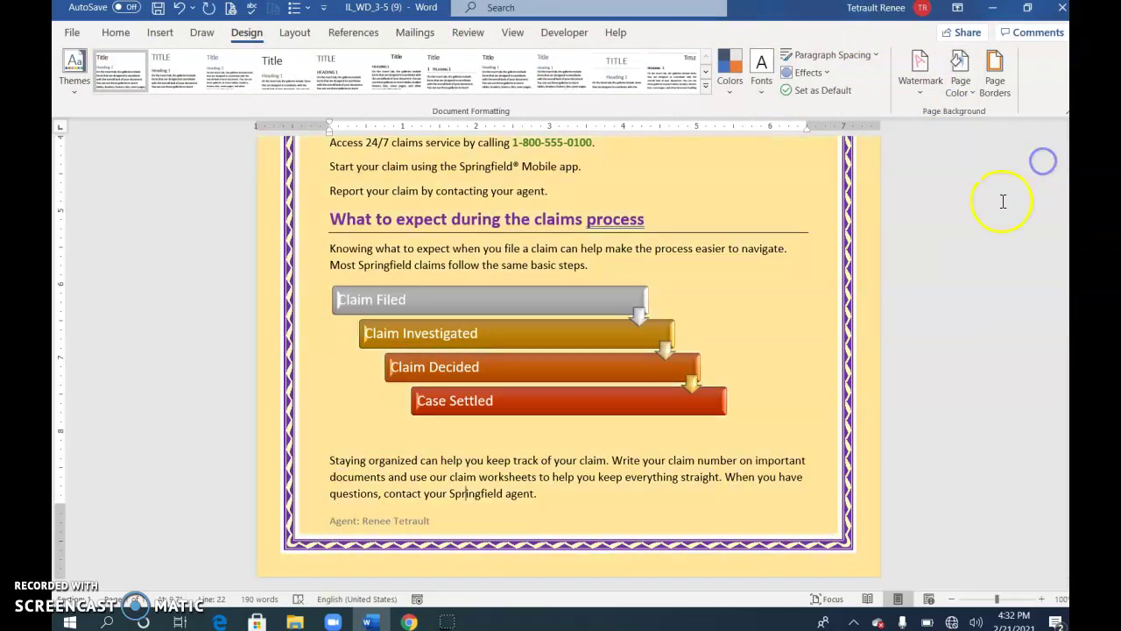
pyautogui.click(512, 33)
pyautogui.click(580, 55)
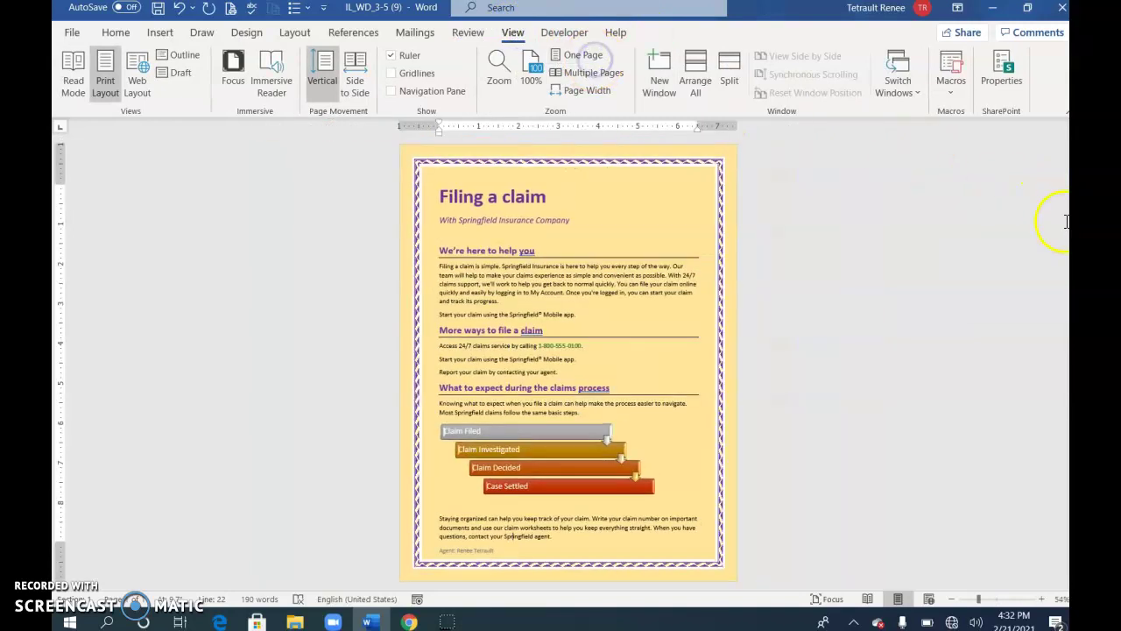